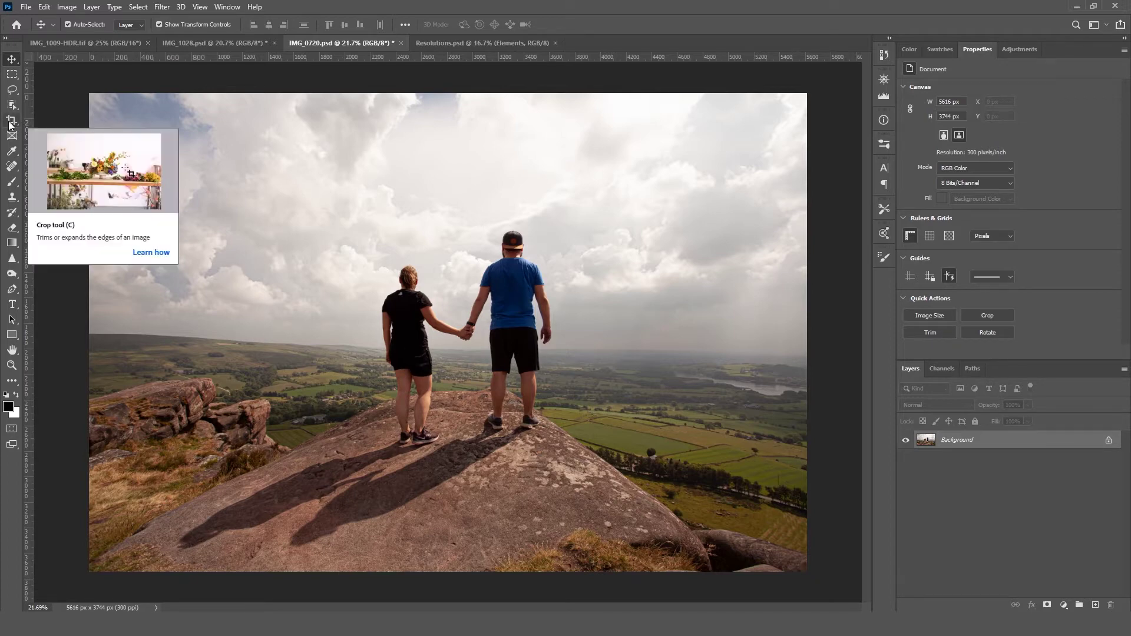
# Step: Straighten the photo with the Crop tool's Straighten option along the horizon and apply the crop at the original ratio
pyautogui.click(10, 122)
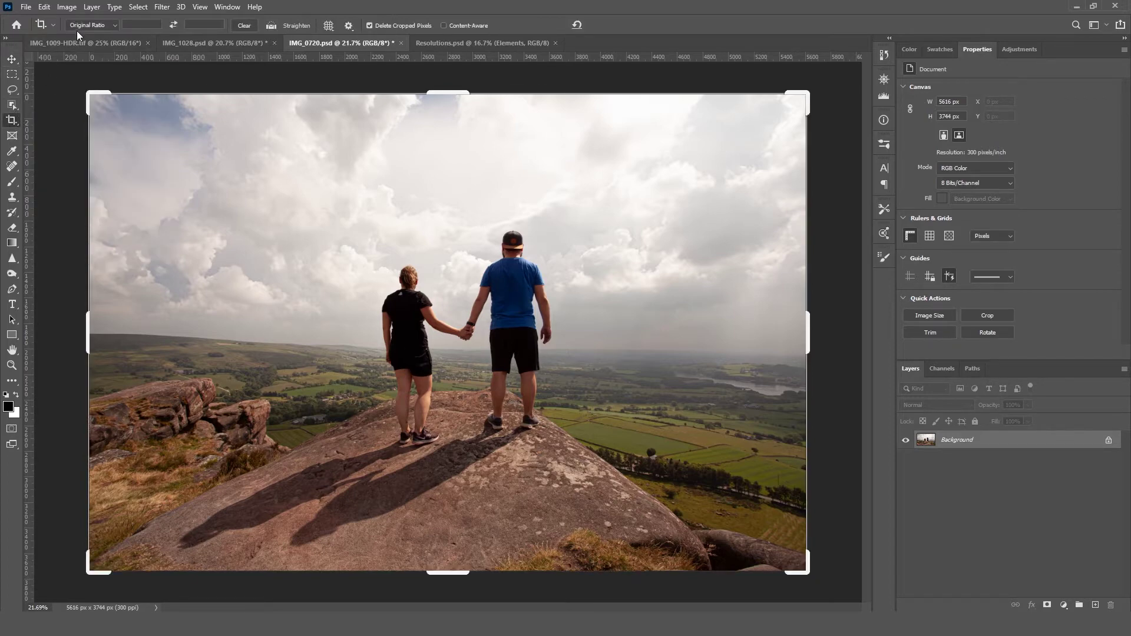
pyautogui.click(272, 25)
pyautogui.moveTo(256, 340); pyautogui.dragTo(770, 353)
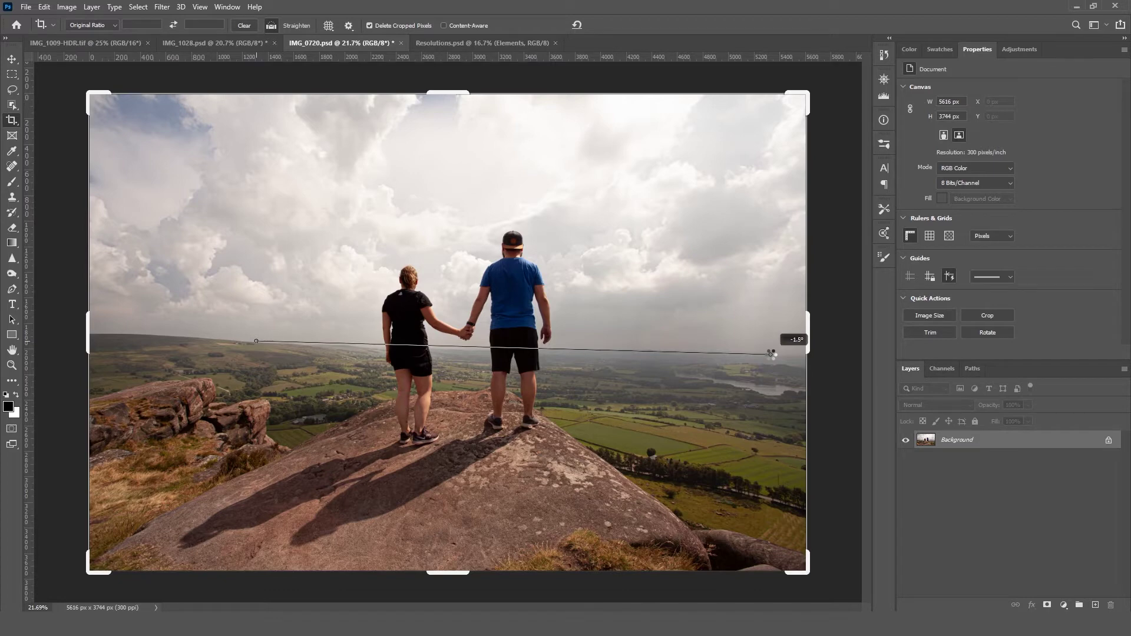
pyautogui.moveTo(771, 354); pyautogui.dragTo(771, 354)
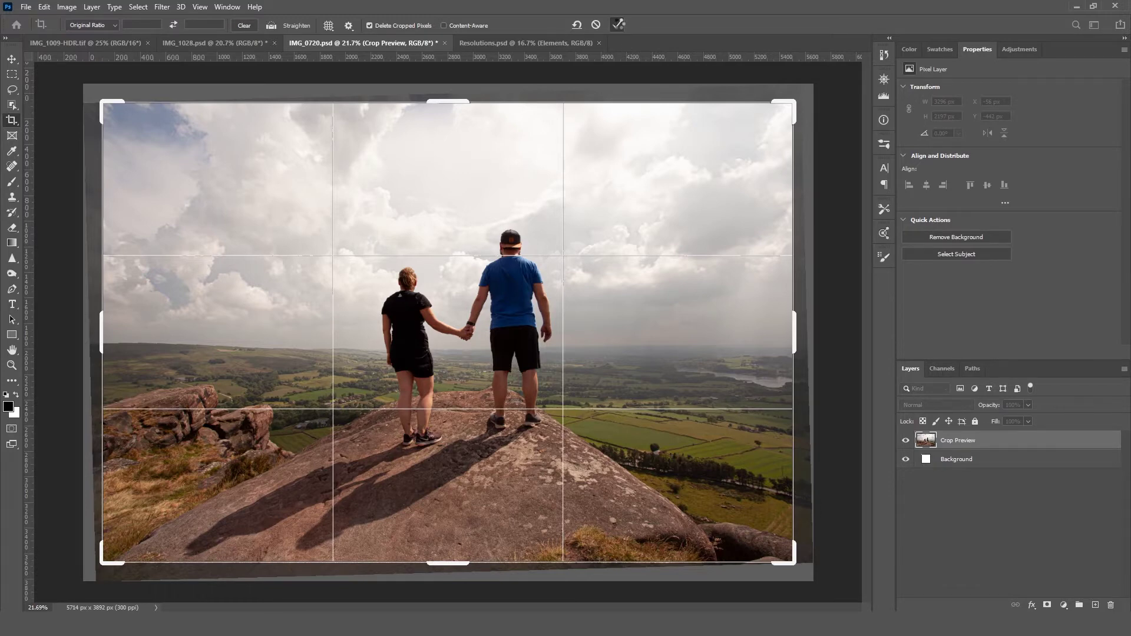
pyautogui.click(618, 24)
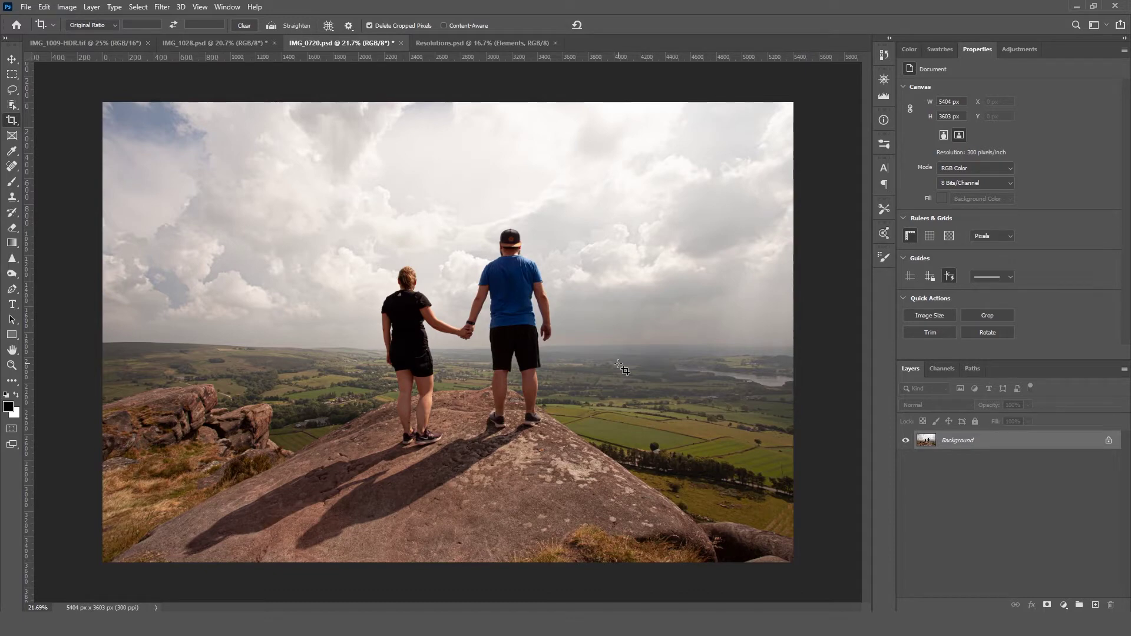
# Step: Duplicate the Background layer and add a Curves adjustment layer above the copy
pyautogui.hotkey('ctrl', 'j')
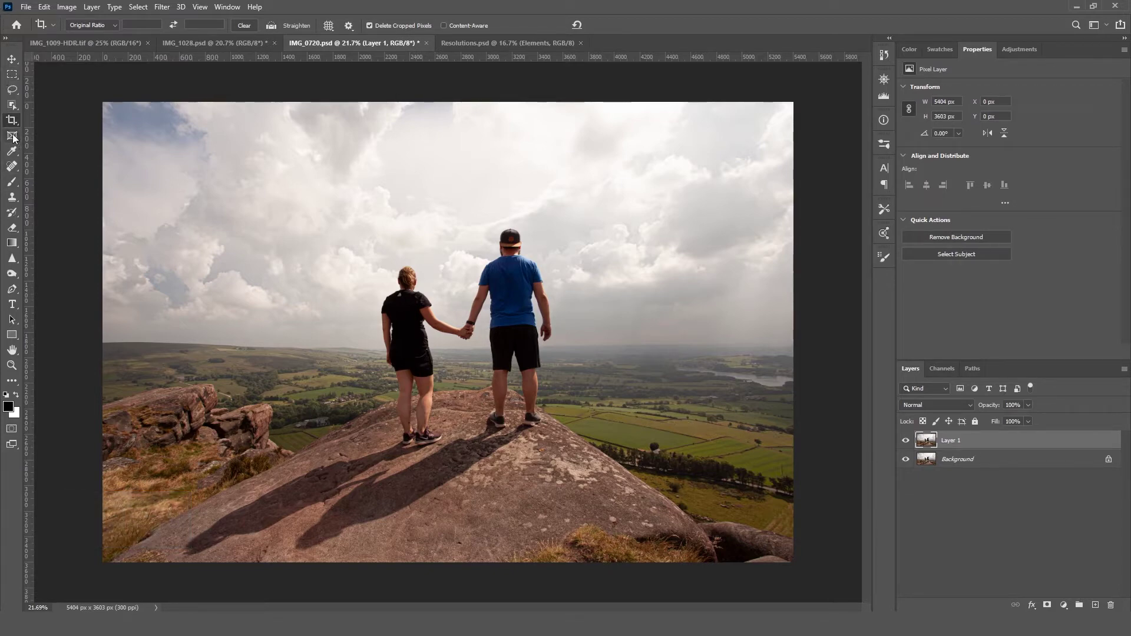
pyautogui.click(1033, 52)
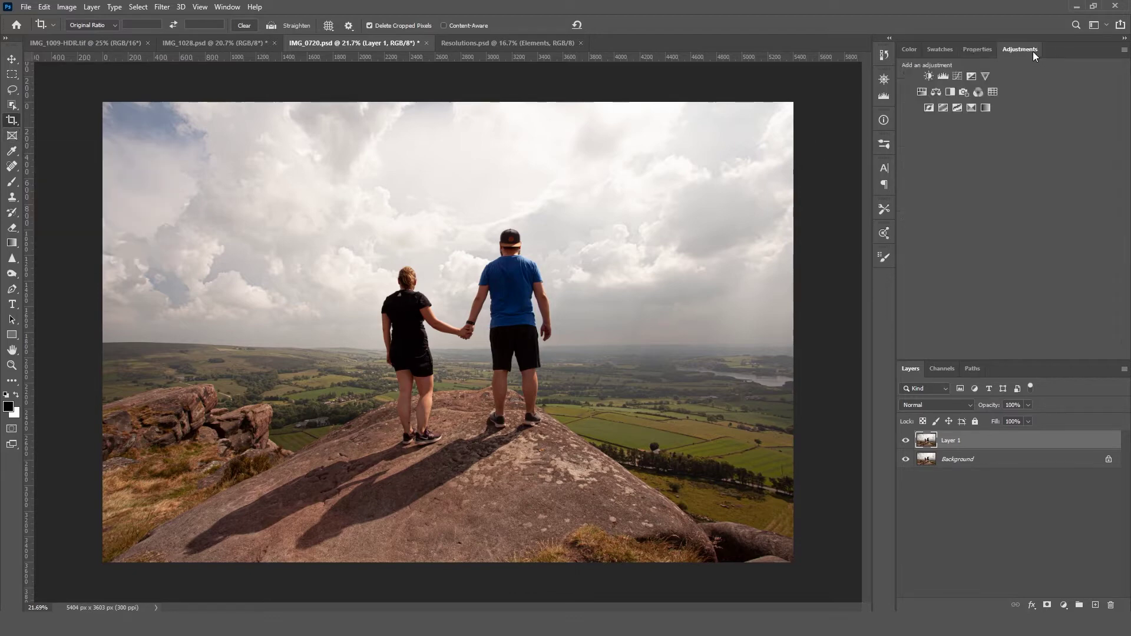
pyautogui.click(956, 76)
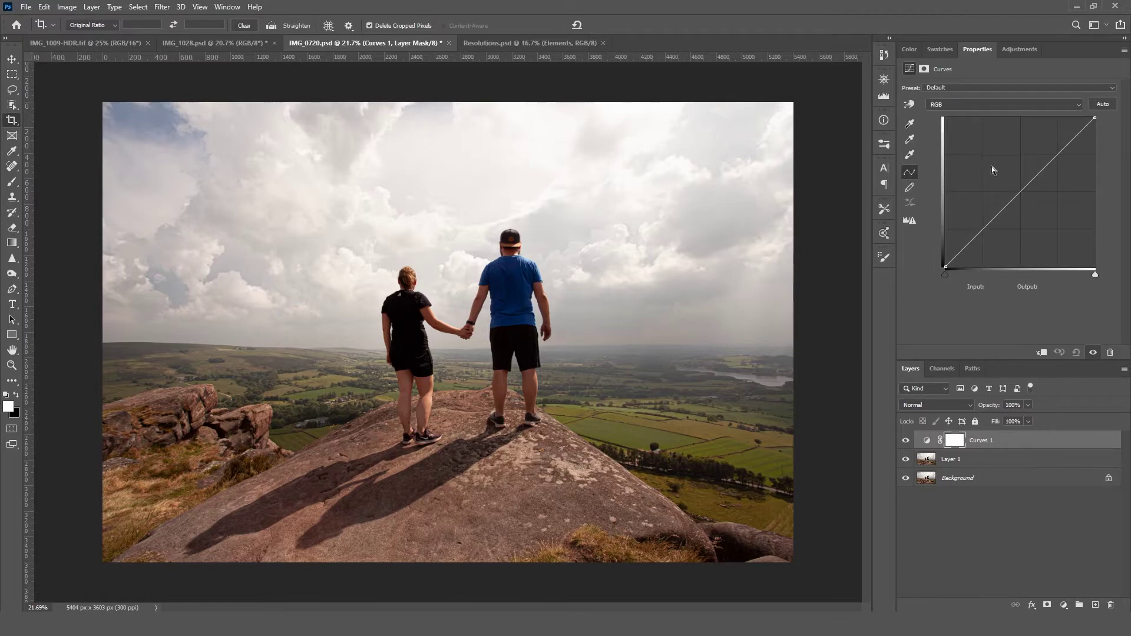
# Step: Darken the RGB curve with an upper point at input 191, output 161 and a lower point at input 81, output 64
pyautogui.click(1051, 162)
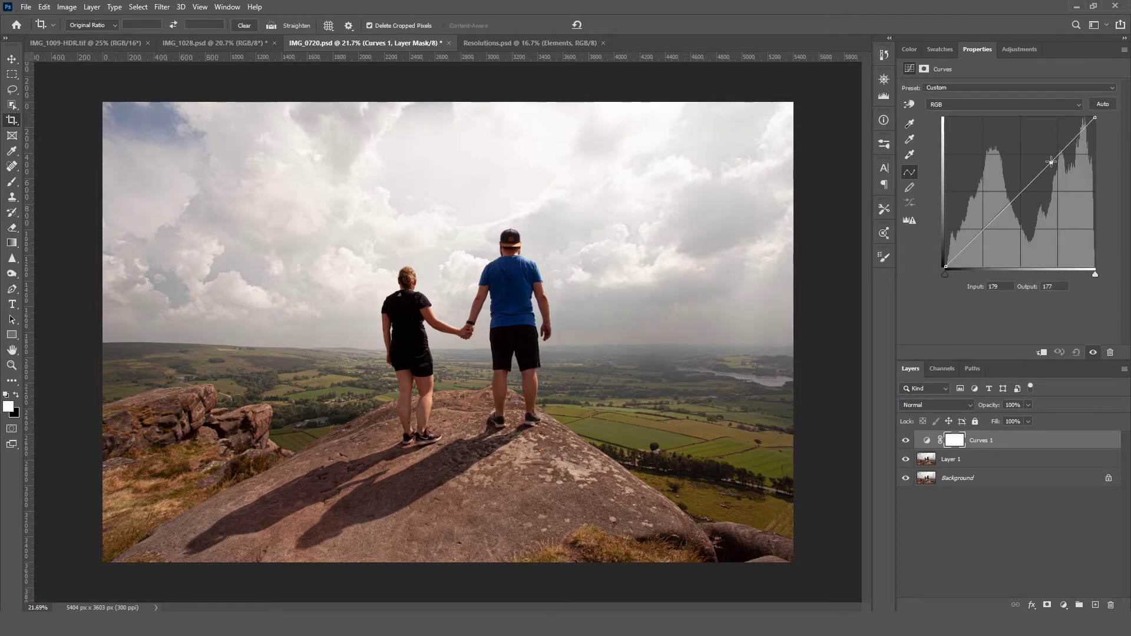
pyautogui.moveTo(1052, 162); pyautogui.dragTo(1058, 172)
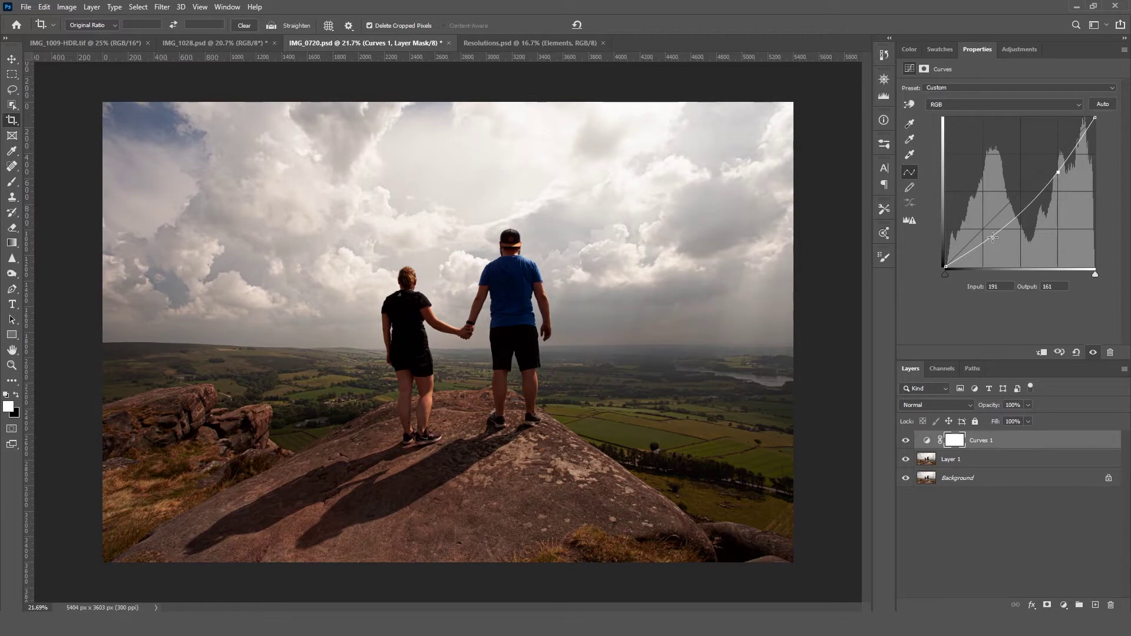
pyautogui.moveTo(985, 234); pyautogui.dragTo(992, 231)
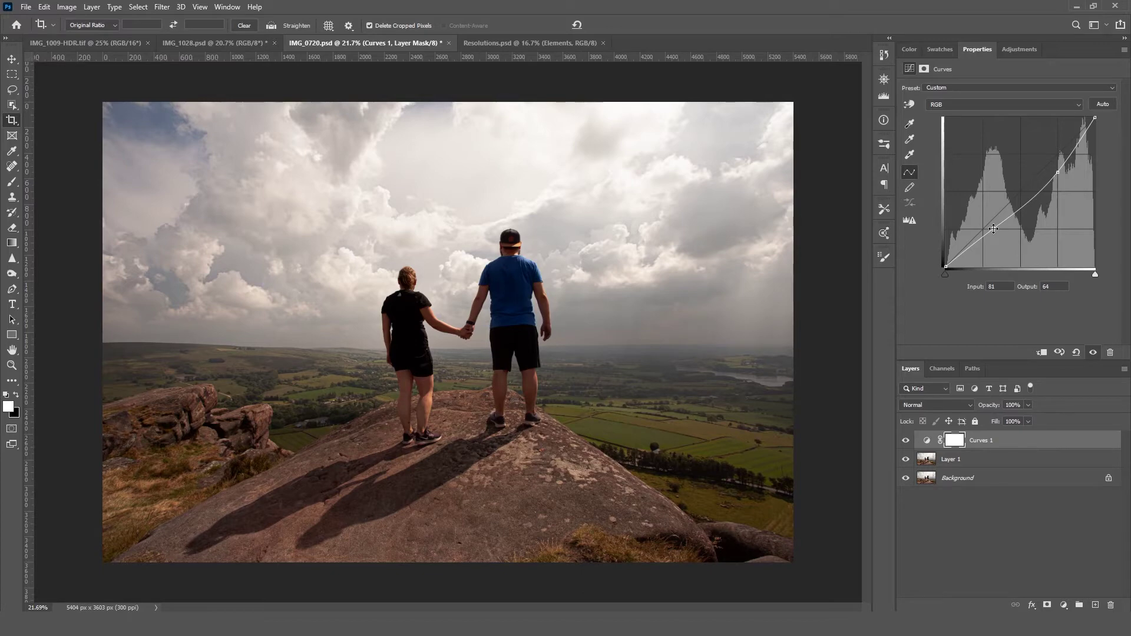
# Step: Compare the image with the Curves 1 layer hidden and shown, and raise the curve's upper point slightly
pyautogui.click(905, 443)
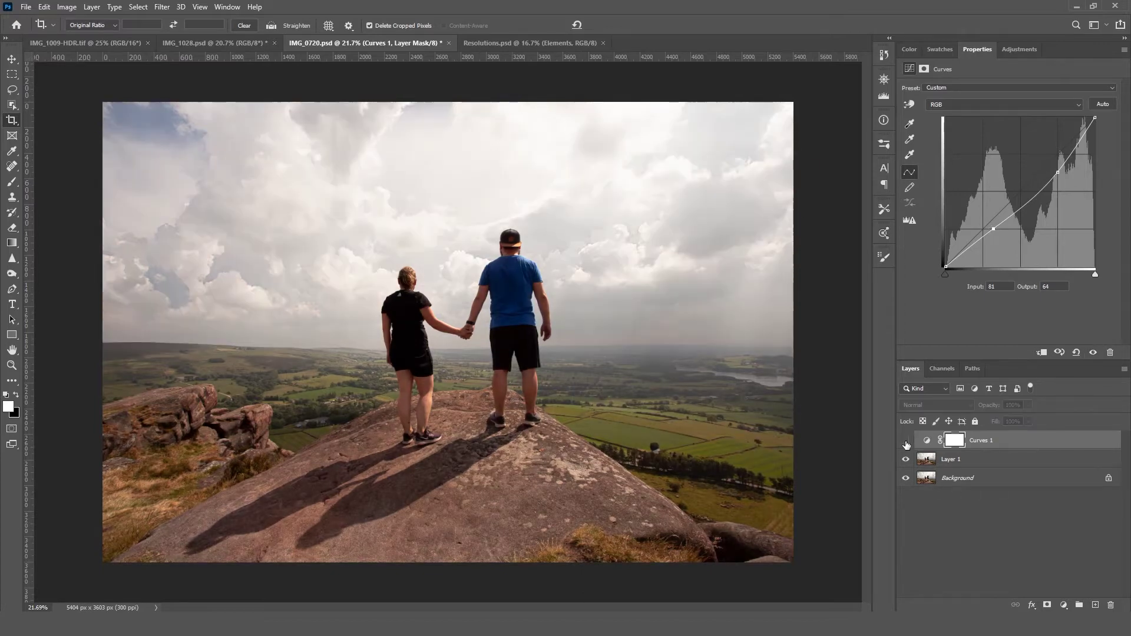
pyautogui.click(906, 442)
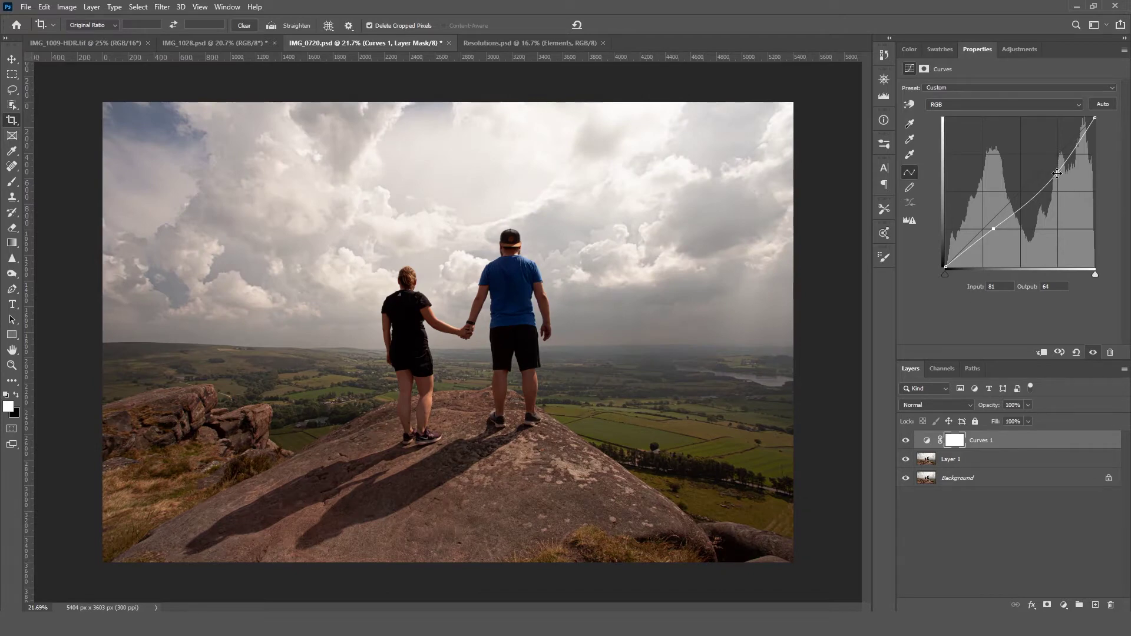
pyautogui.moveTo(1057, 173)
pyautogui.mouseDown()
pyautogui.moveTo(1076, 145)
pyautogui.moveTo(1060, 168)
pyautogui.mouseUp()
# Step: Invert the Curves 1 mask to black and paint white over the sky with a 1300 px brush at 47% opacity
pyautogui.click(959, 439)
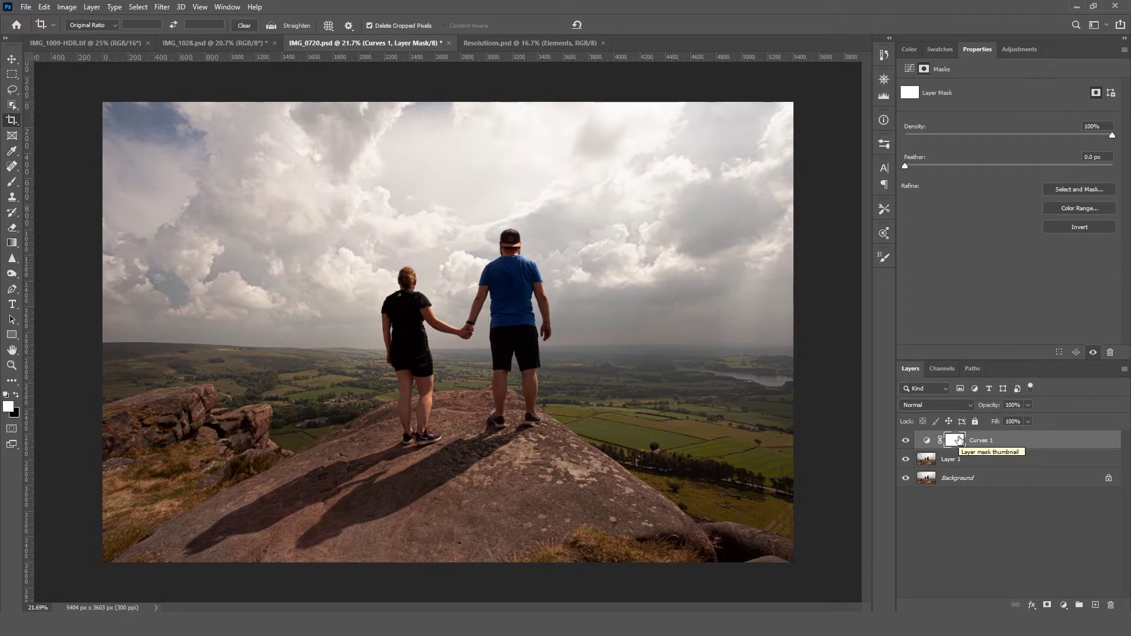
pyautogui.hotkey('ctrl', 'i')
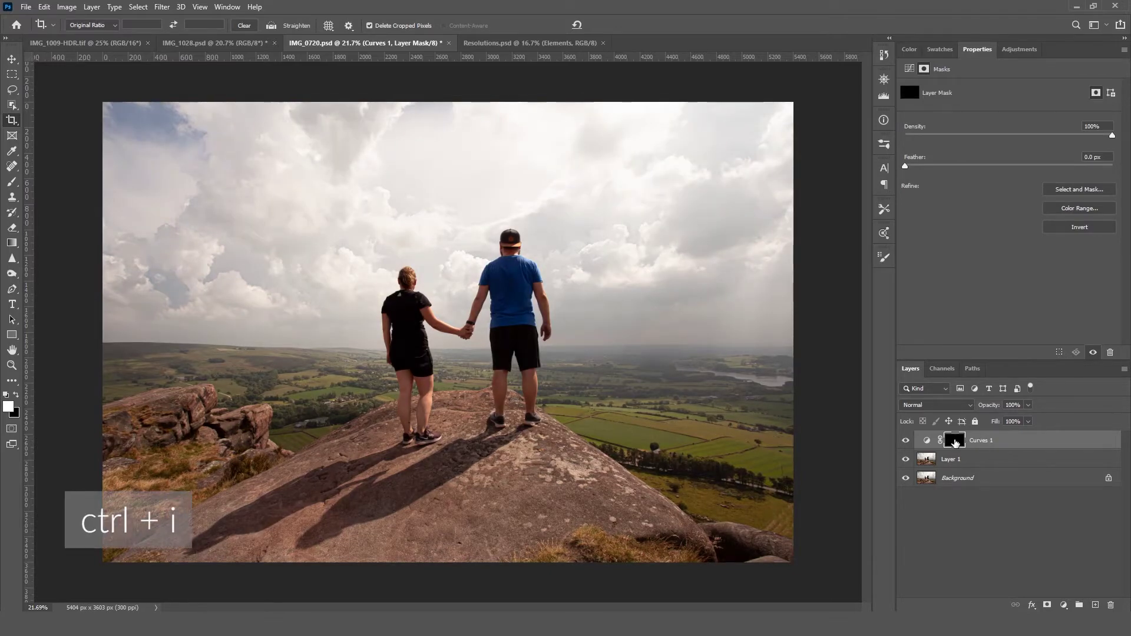
pyautogui.click(12, 182)
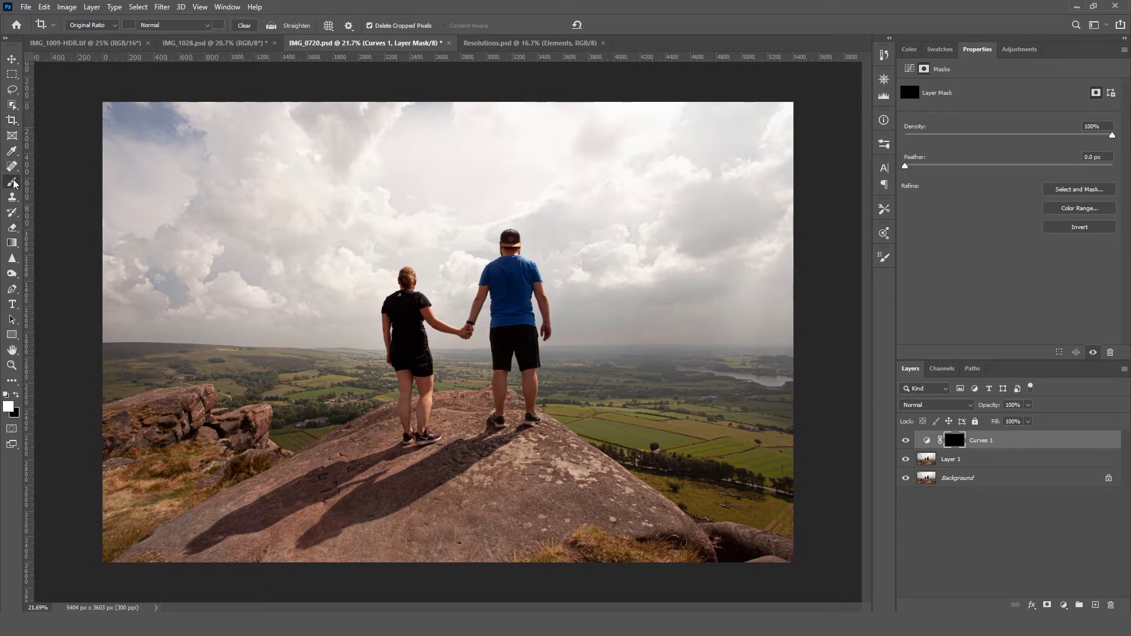
pyautogui.press(']')
pyautogui.press(']')
pyautogui.press(']')
pyautogui.press(']')
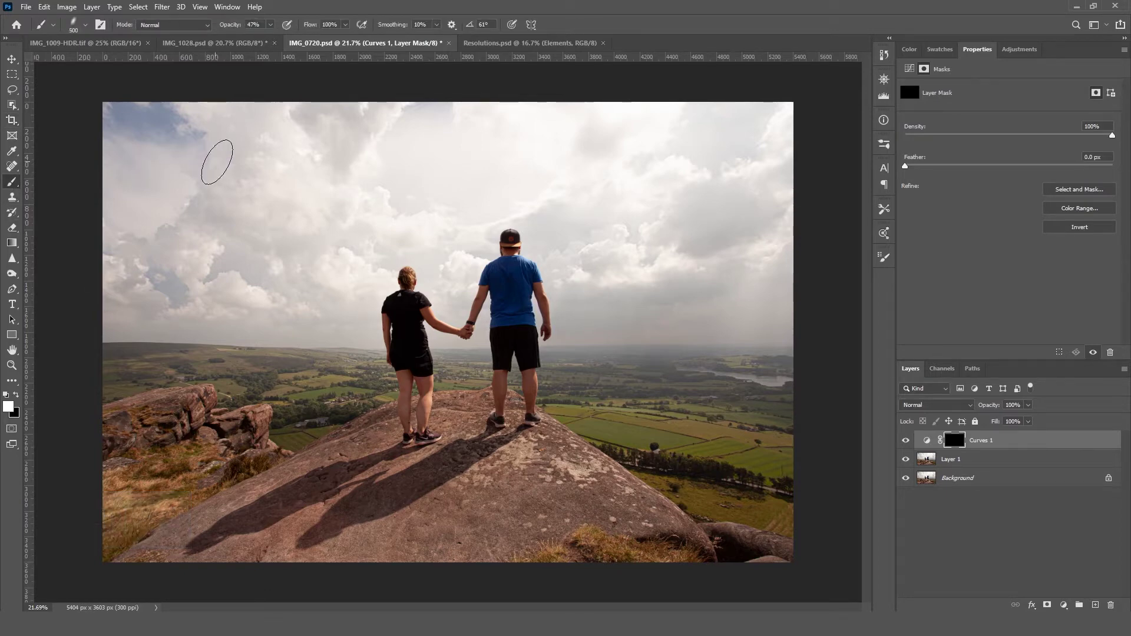
pyautogui.press(']')
pyautogui.press(']')
pyautogui.press(']')
pyautogui.press(']')
pyautogui.press(']')
pyautogui.press(']')
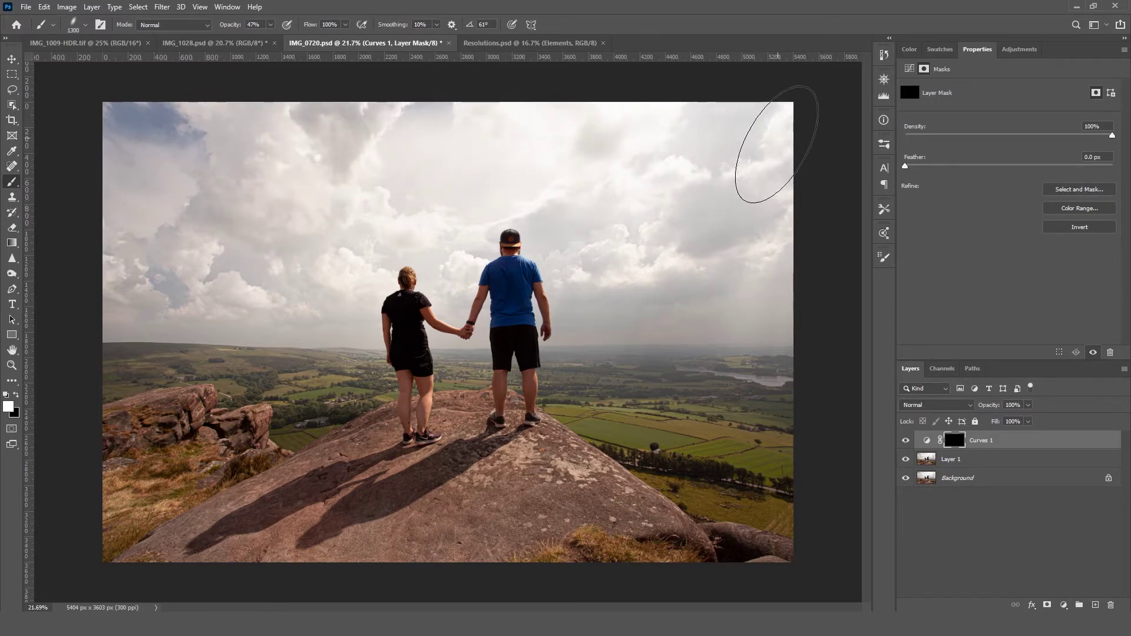
pyautogui.moveTo(752, 328)
pyautogui.mouseDown()
pyautogui.moveTo(663, 293)
pyautogui.moveTo(659, 265)
pyautogui.moveTo(752, 290)
pyautogui.moveTo(628, 249)
pyautogui.mouseUp()
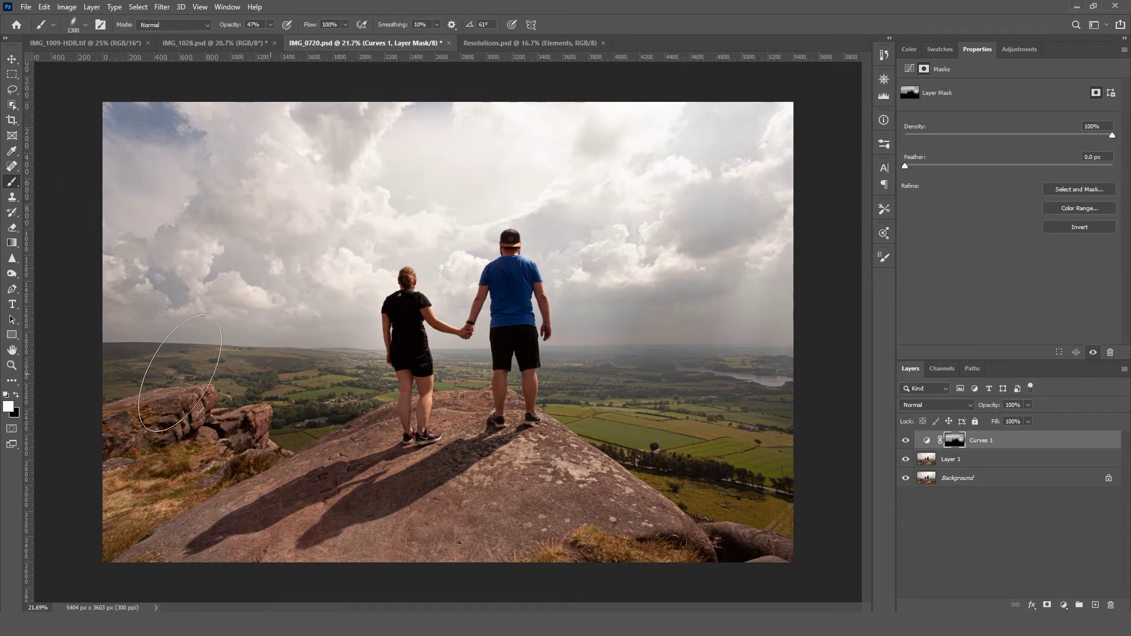
# Step: Paint white on the Curves 1 mask along the horizon between the couple with the brush reduced to 90 px
pyautogui.press('[')
pyautogui.press('[')
pyautogui.press('[')
pyautogui.press('[')
pyautogui.press('[')
pyautogui.press('[')
pyautogui.press('[')
pyautogui.press('[')
pyautogui.press('[')
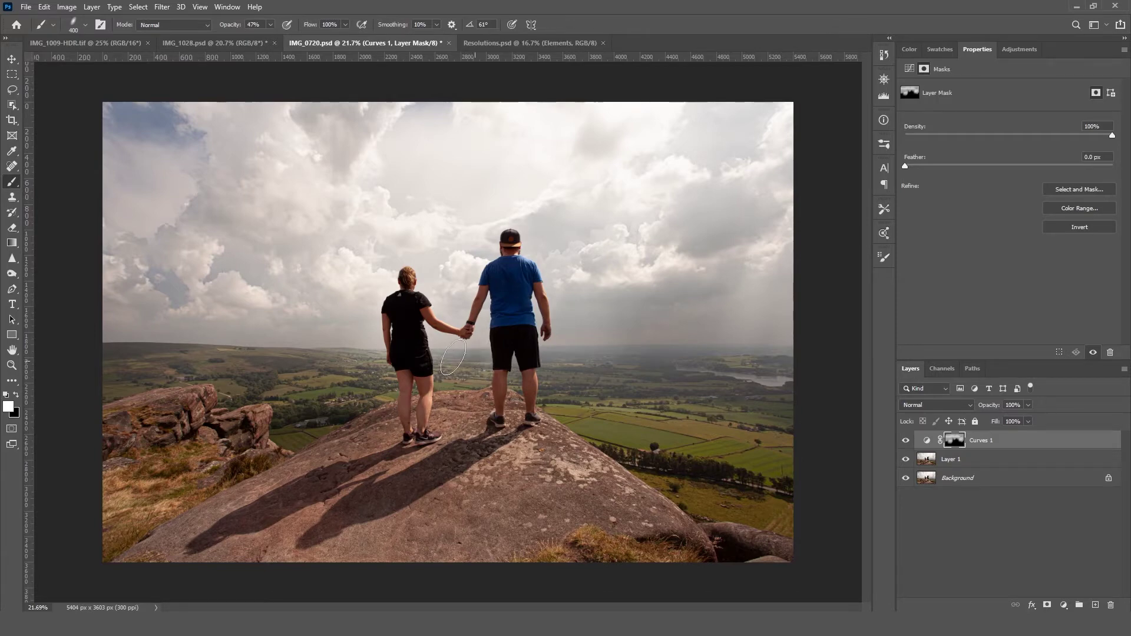
pyautogui.press('[')
pyautogui.press('[')
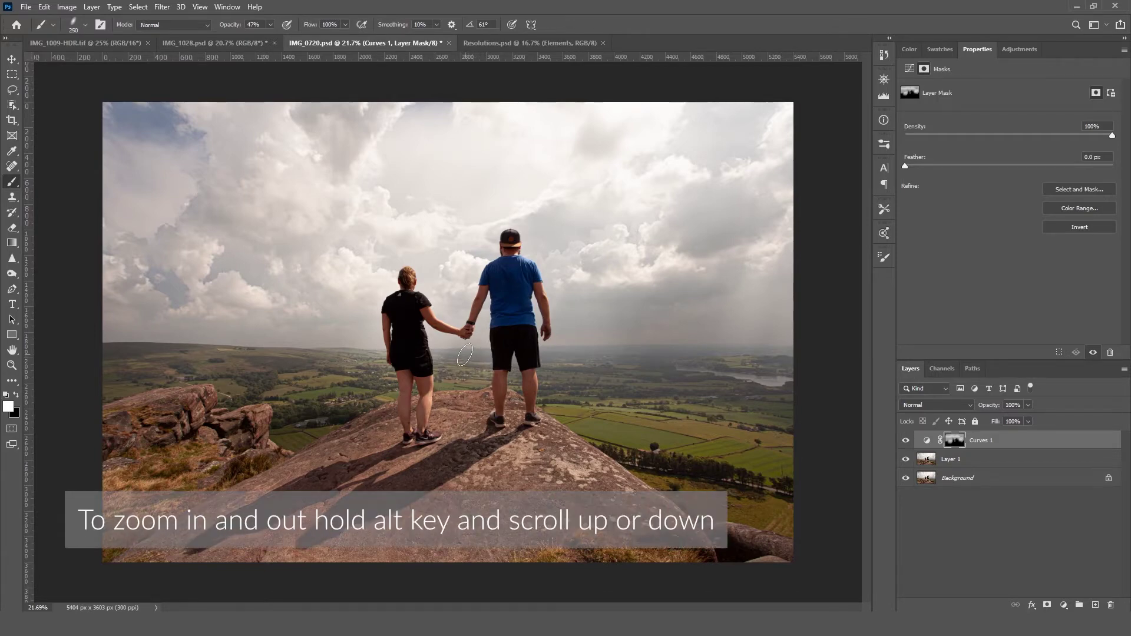
pyautogui.scroll(6, 465, 350)
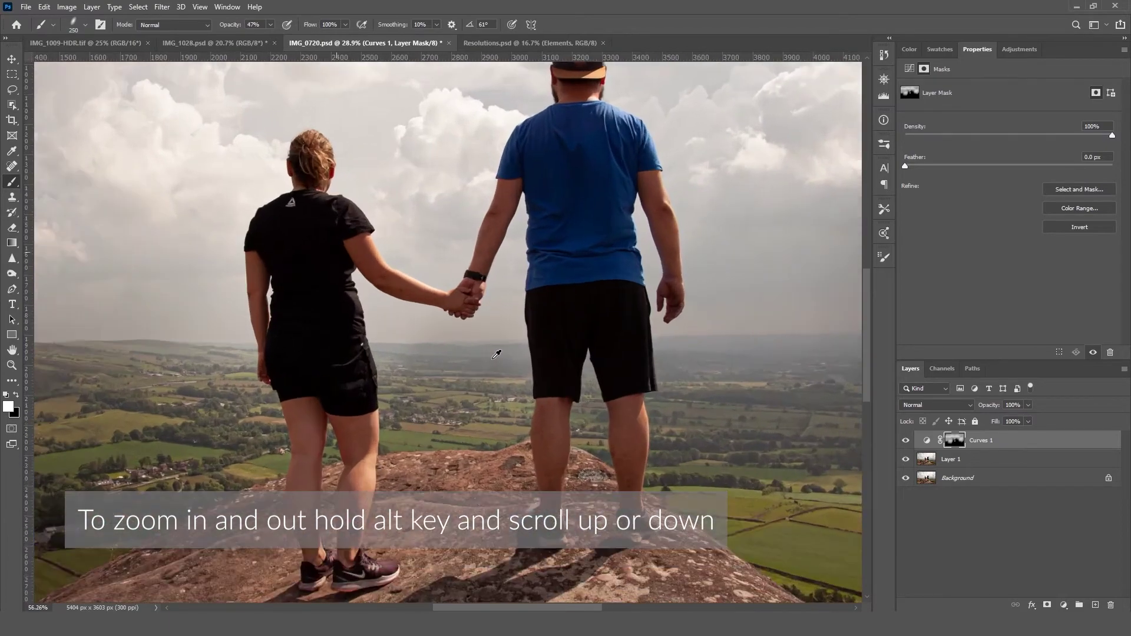
pyautogui.scroll(2, 498, 355)
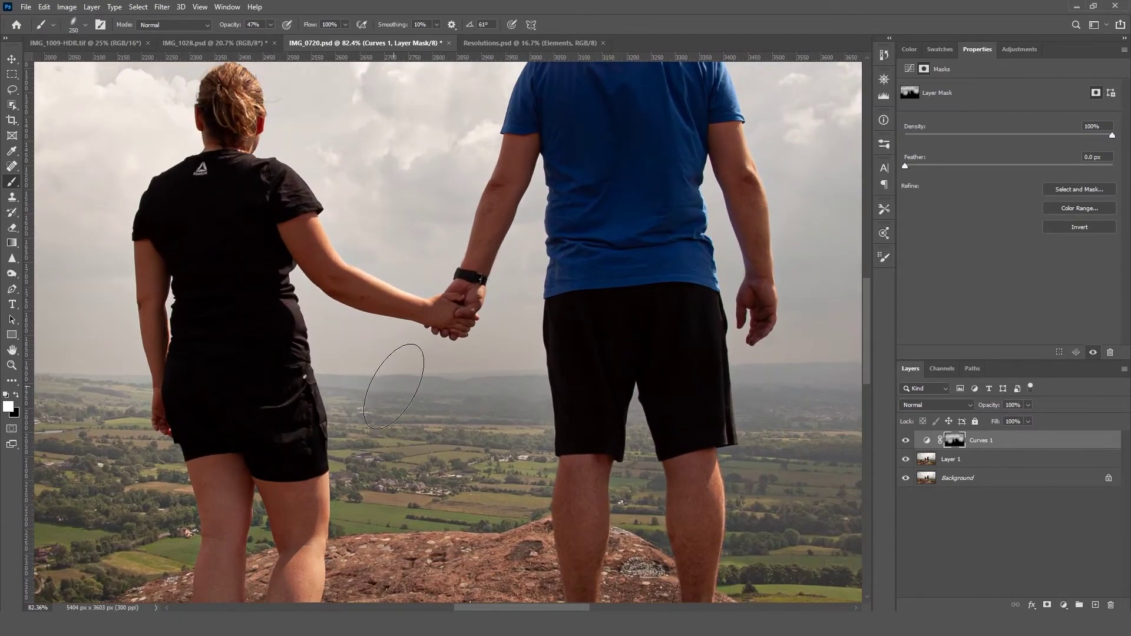
pyautogui.press('[')
pyautogui.press('[')
pyautogui.press('[')
pyautogui.press('[')
pyautogui.press('[')
pyautogui.press('[')
pyautogui.moveTo(352, 381); pyautogui.dragTo(498, 380)
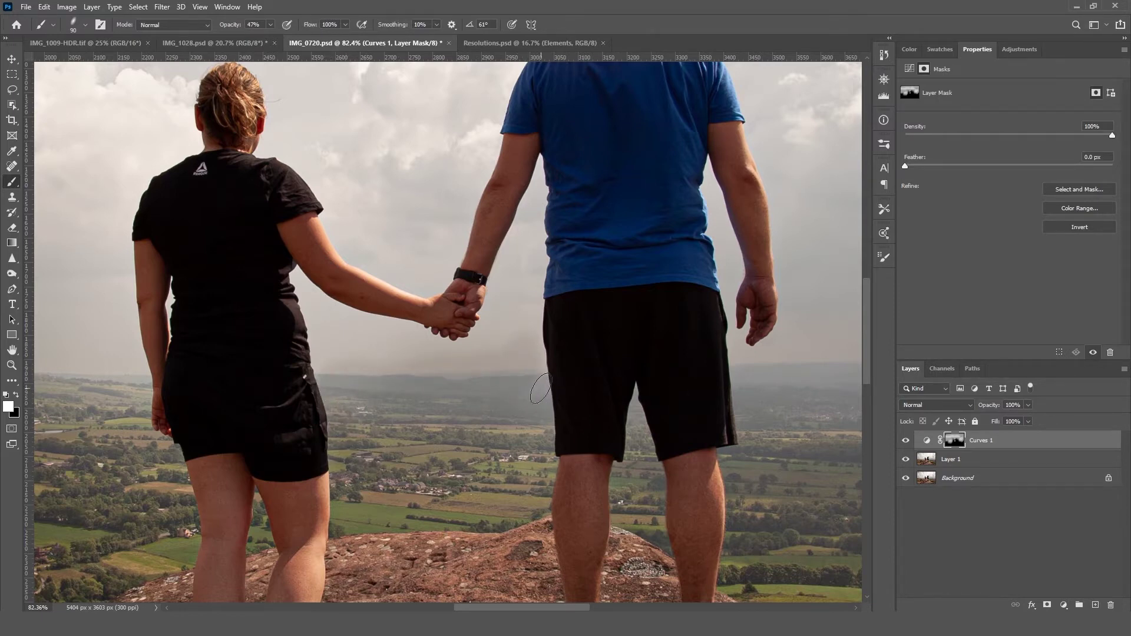
pyautogui.moveTo(539, 387); pyautogui.dragTo(540, 417)
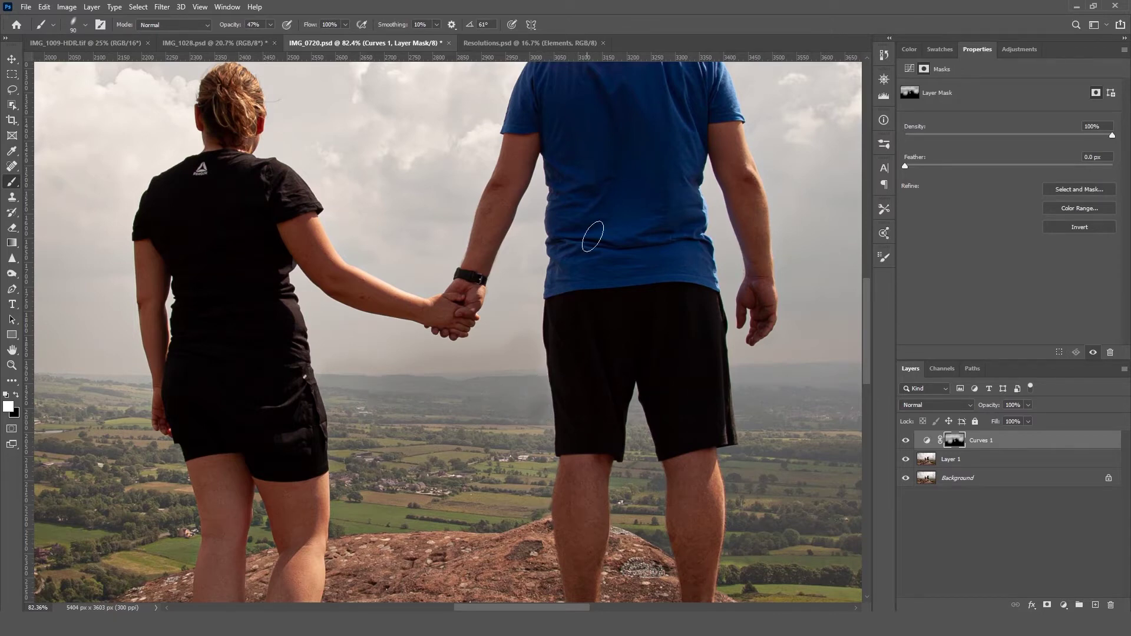
# Step: Compare the whole photo with the Curves 1 layer hidden and shown
pyautogui.press('x')
pyautogui.scroll(-3, 515, 423)
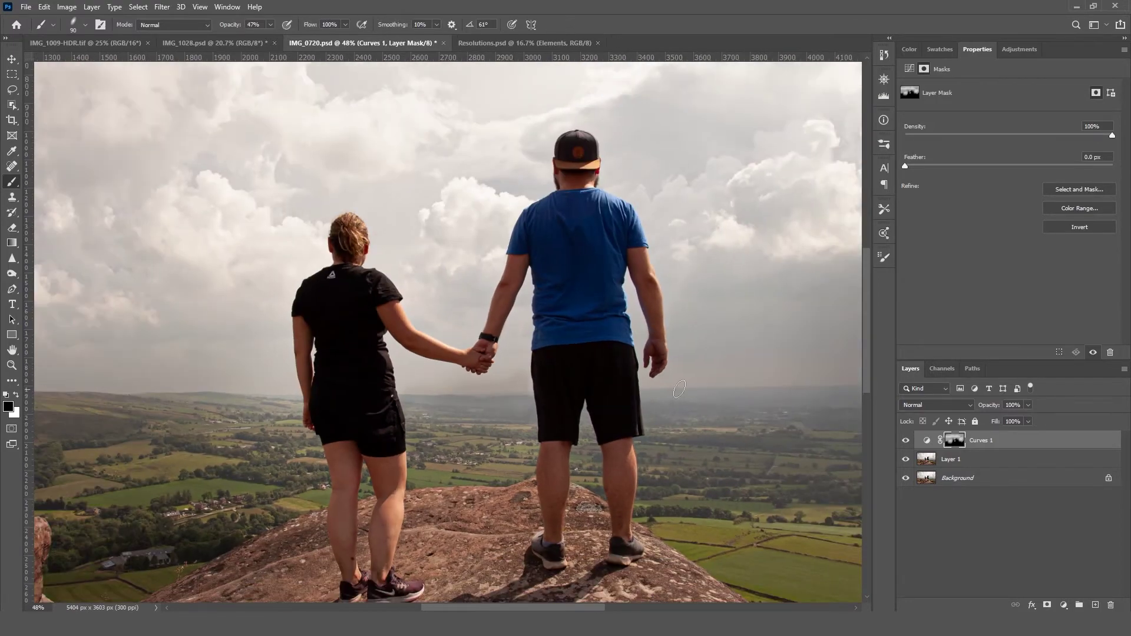
pyautogui.scroll(-2, 515, 391)
pyautogui.scroll(-3, 580, 404)
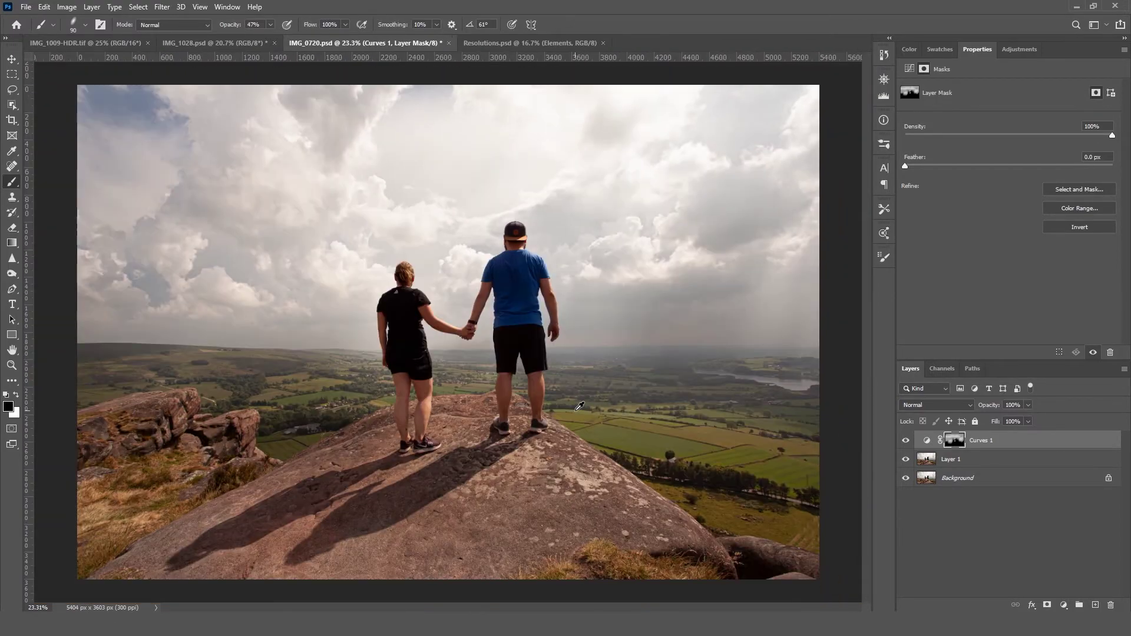
pyautogui.scroll(-1, 580, 405)
pyautogui.click(906, 440)
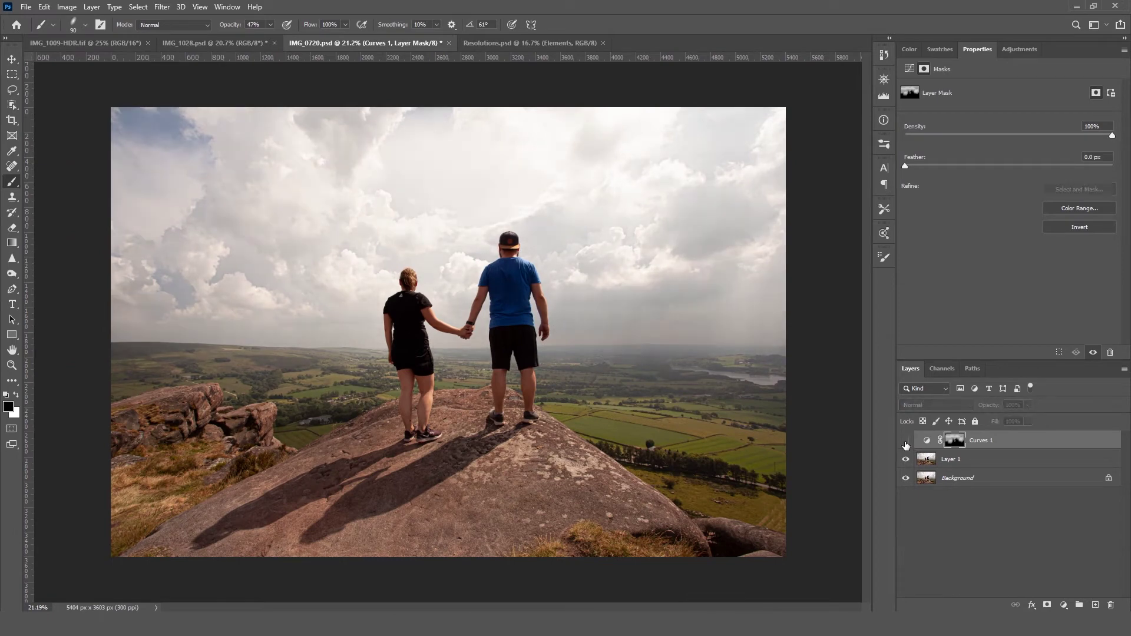
pyautogui.click(905, 441)
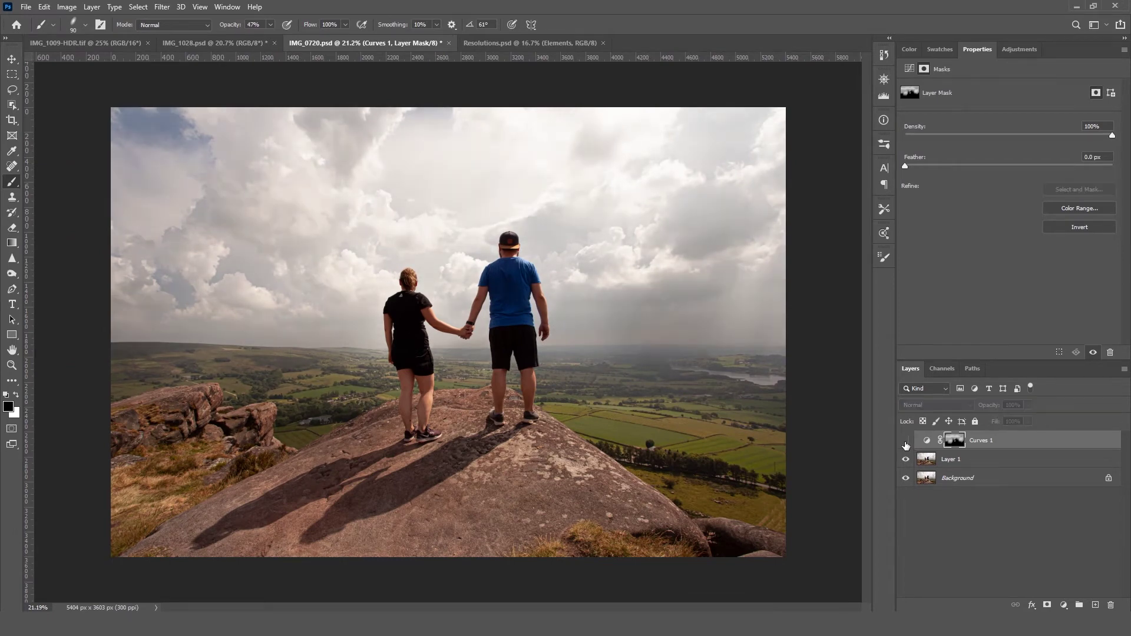
pyautogui.click(906, 441)
pyautogui.click(906, 442)
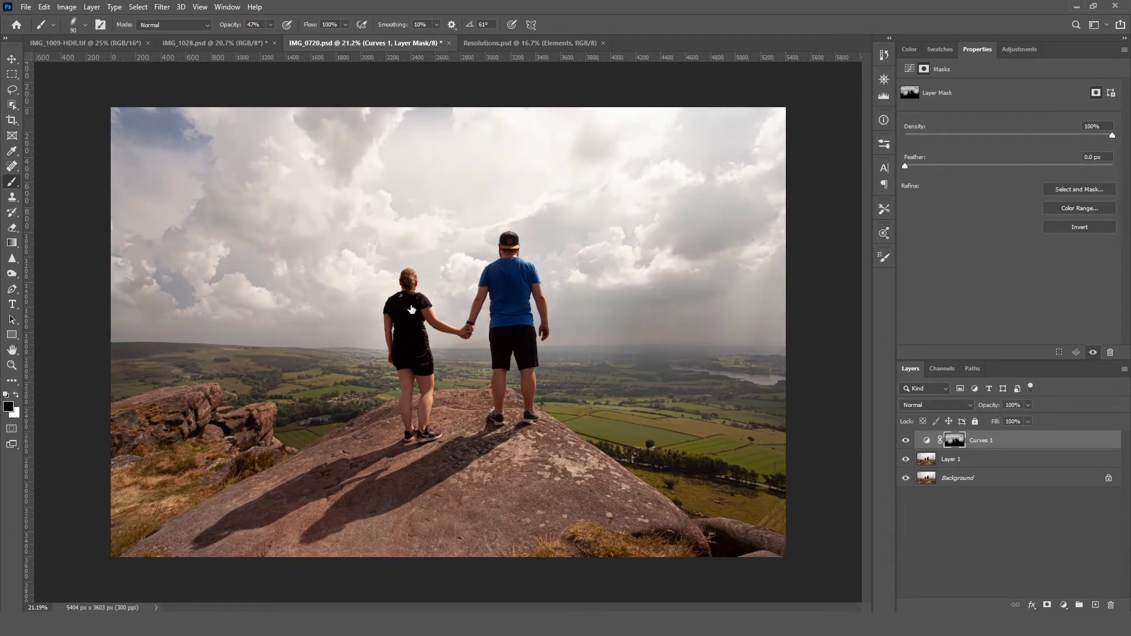
# Step: Paint white on the Curves 1 mask over the sky beside the woman and the man with a 174 px brush
pyautogui.scroll(10, 387, 352)
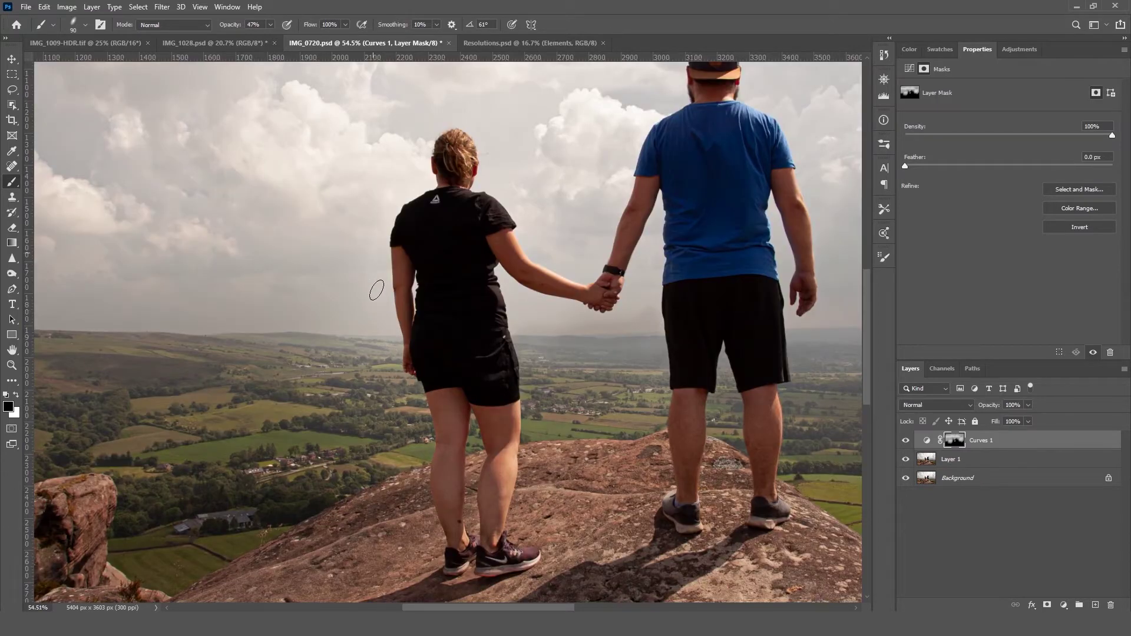
pyautogui.press('x')
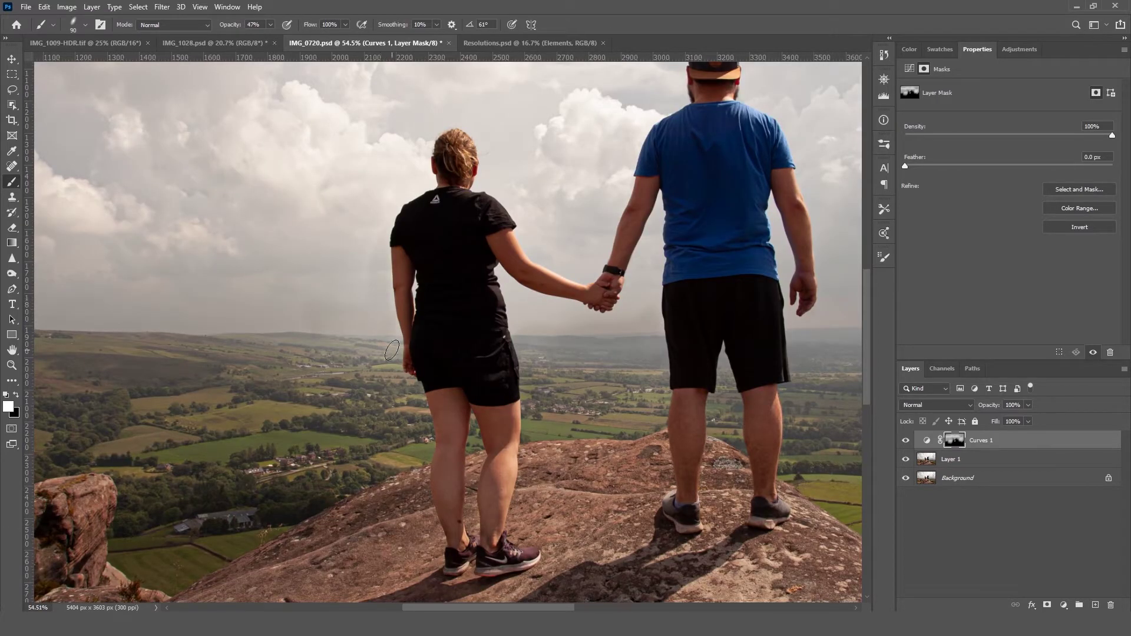
pyautogui.rightClick(343, 318)
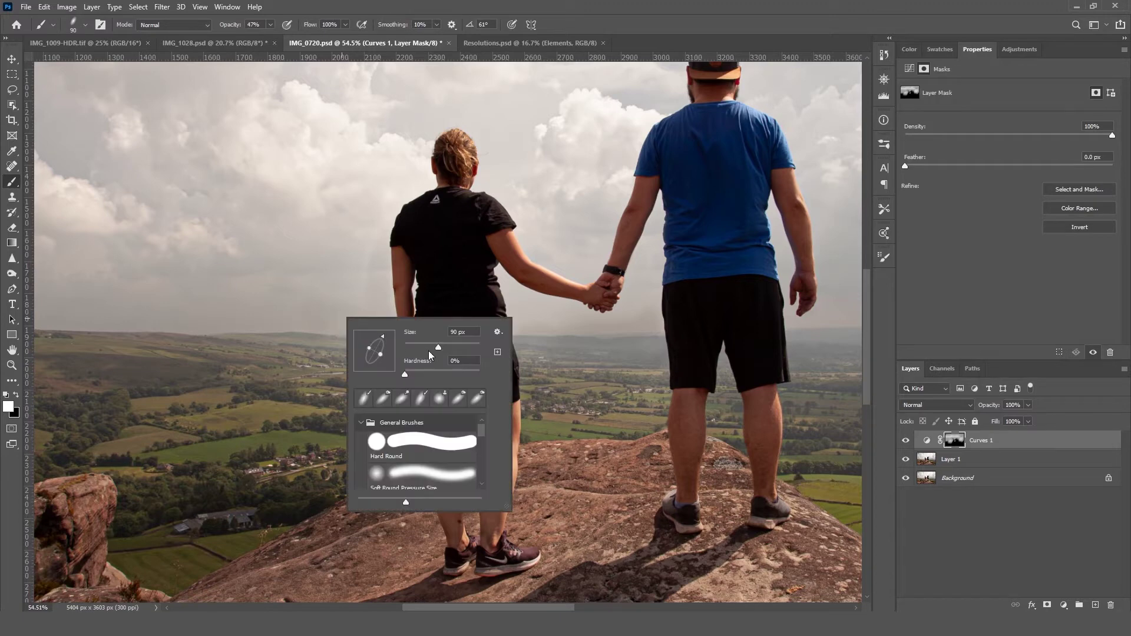
pyautogui.moveTo(439, 347); pyautogui.dragTo(447, 347)
pyautogui.click(313, 316)
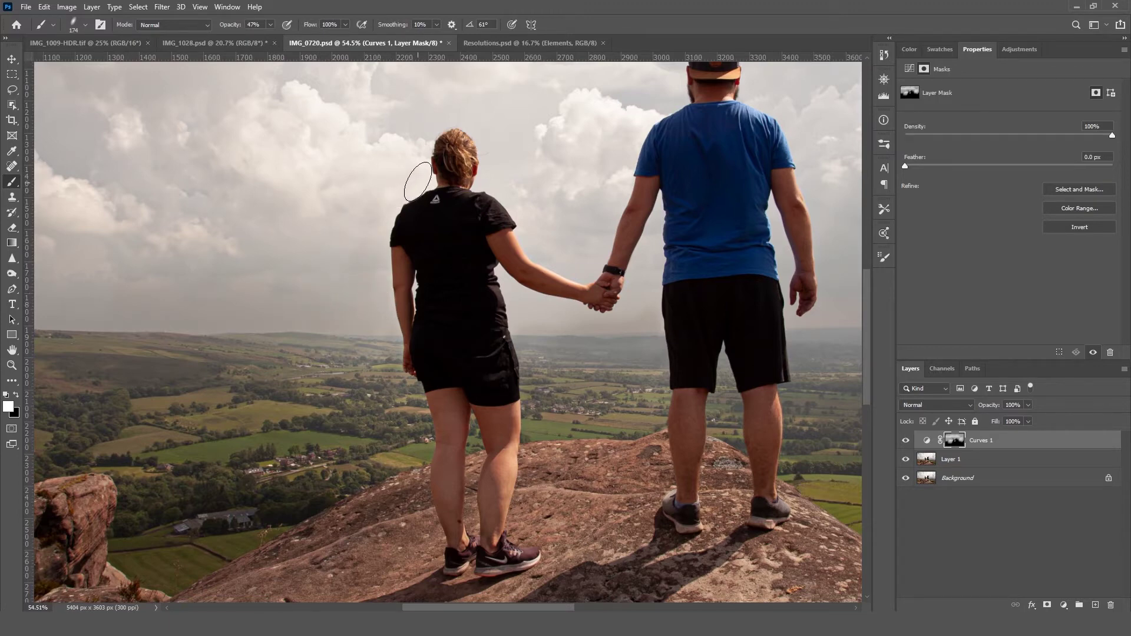
pyautogui.moveTo(375, 185); pyautogui.dragTo(373, 231)
pyautogui.hscroll(5, 603, 236)
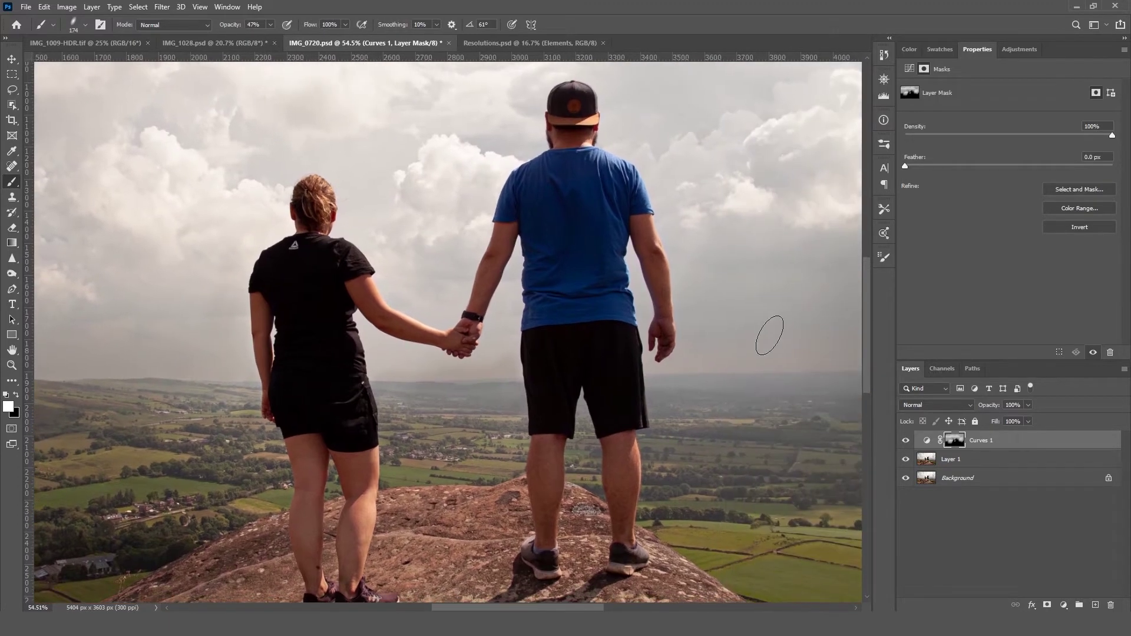
pyautogui.moveTo(696, 318); pyautogui.dragTo(669, 169)
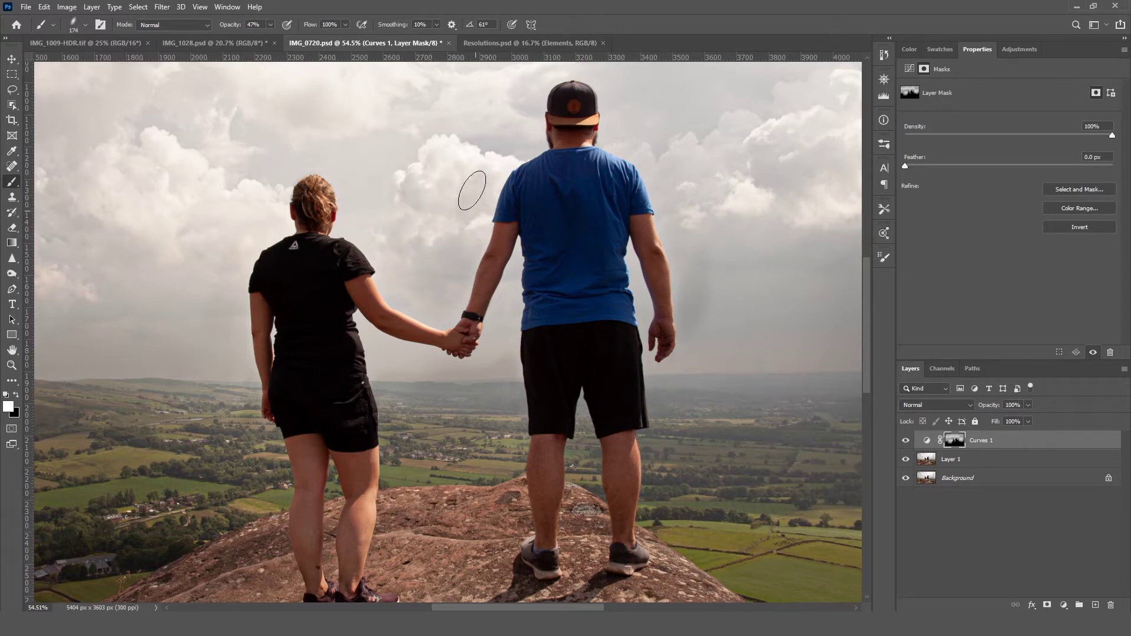
# Step: Compare the full photo with the Curves 1 adjustment hidden and shown to judge the painted sky mask
pyautogui.scroll(3, 453, 248)
pyautogui.hscroll(1, 454, 248)
pyautogui.scroll(-4, 446, 261)
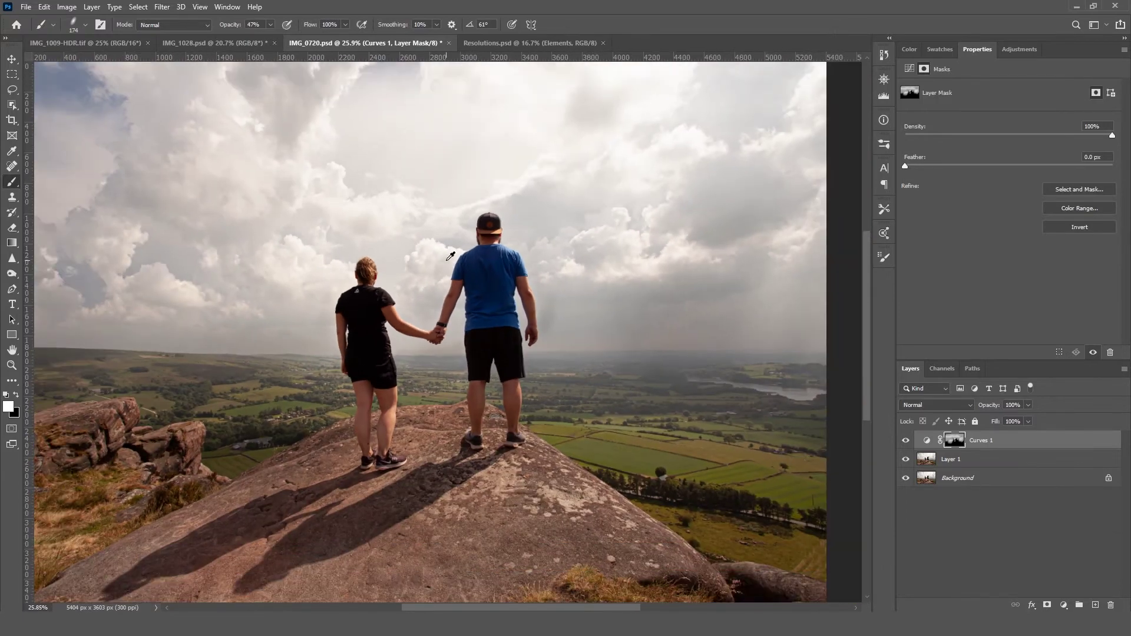
pyautogui.click(906, 442)
pyautogui.click(905, 442)
pyautogui.click(906, 442)
pyautogui.click(906, 442)
# Step: Paint white on the Curves 1 mask over the low sky beside the man's free hand, enlarging the brush from 174 px
pyautogui.moveTo(563, 292); pyautogui.dragTo(551, 302)
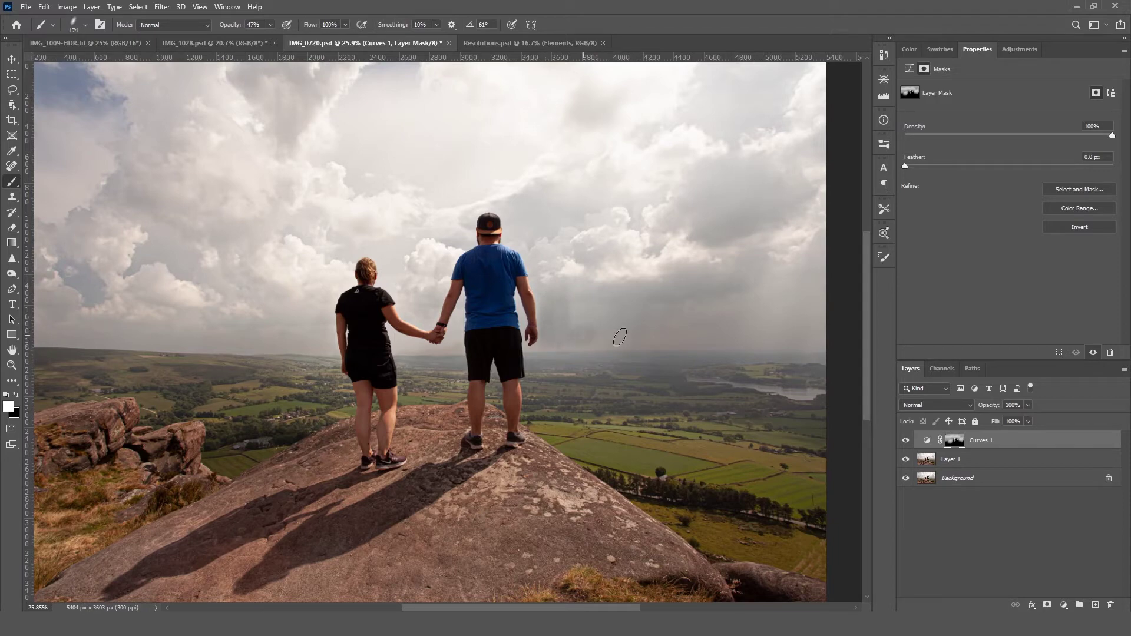
pyautogui.rightClick(665, 308)
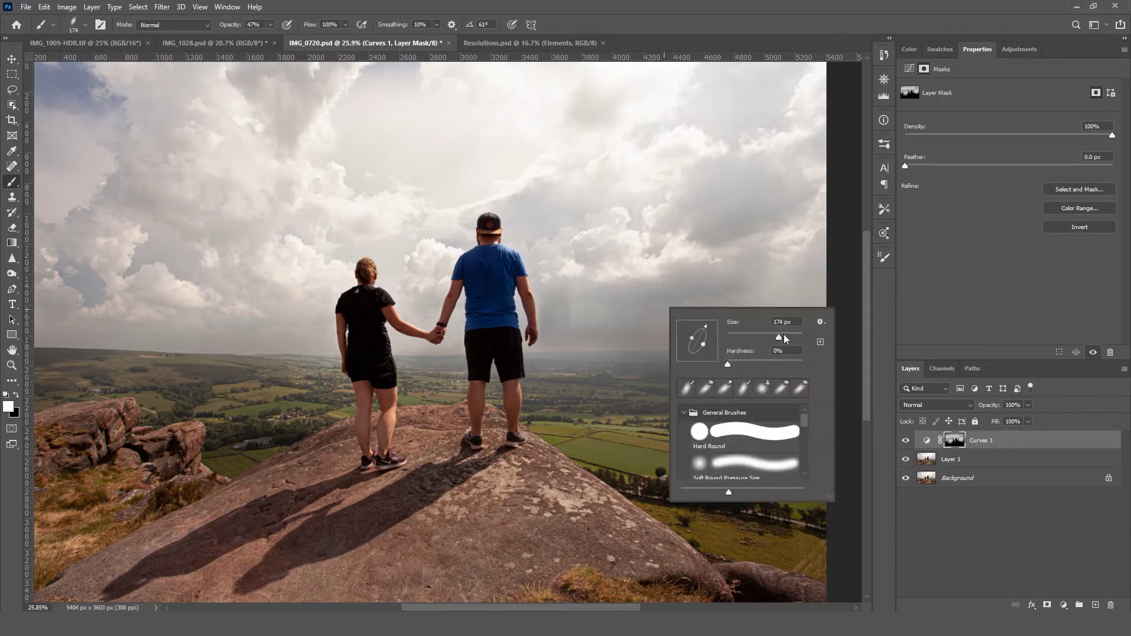
pyautogui.moveTo(789, 334); pyautogui.dragTo(790, 335)
pyautogui.click(628, 277)
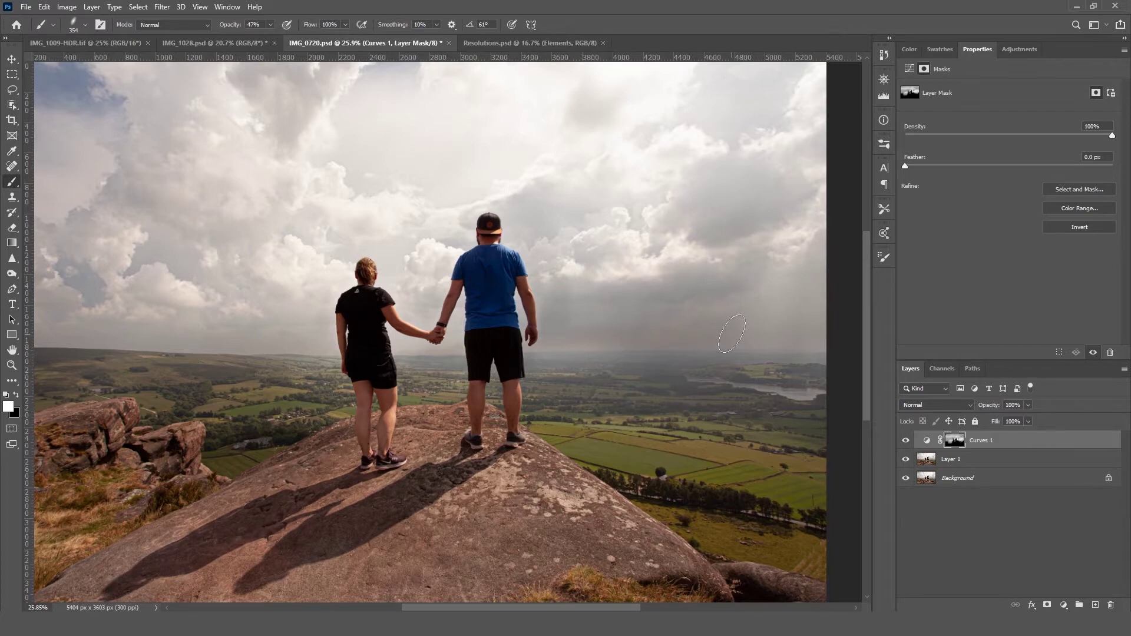
# Step: Toggle the Curves 1 layer's visibility to check the darkened sky, and examine the mask edges around the couple up close
pyautogui.scroll(-2, 639, 376)
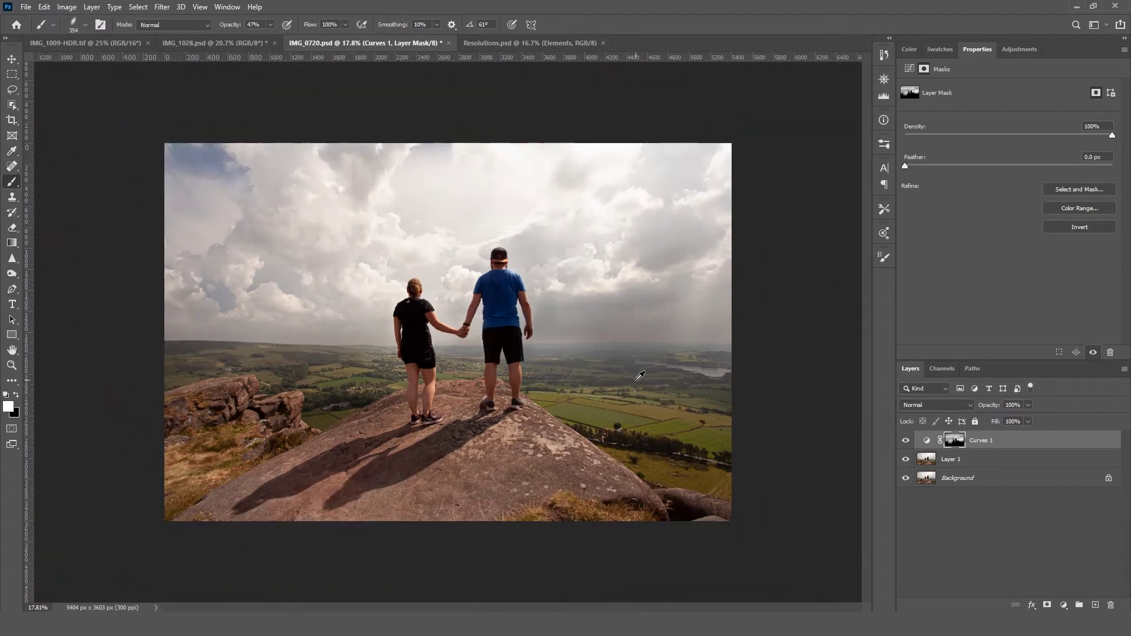
pyautogui.click(904, 443)
pyautogui.click(904, 443)
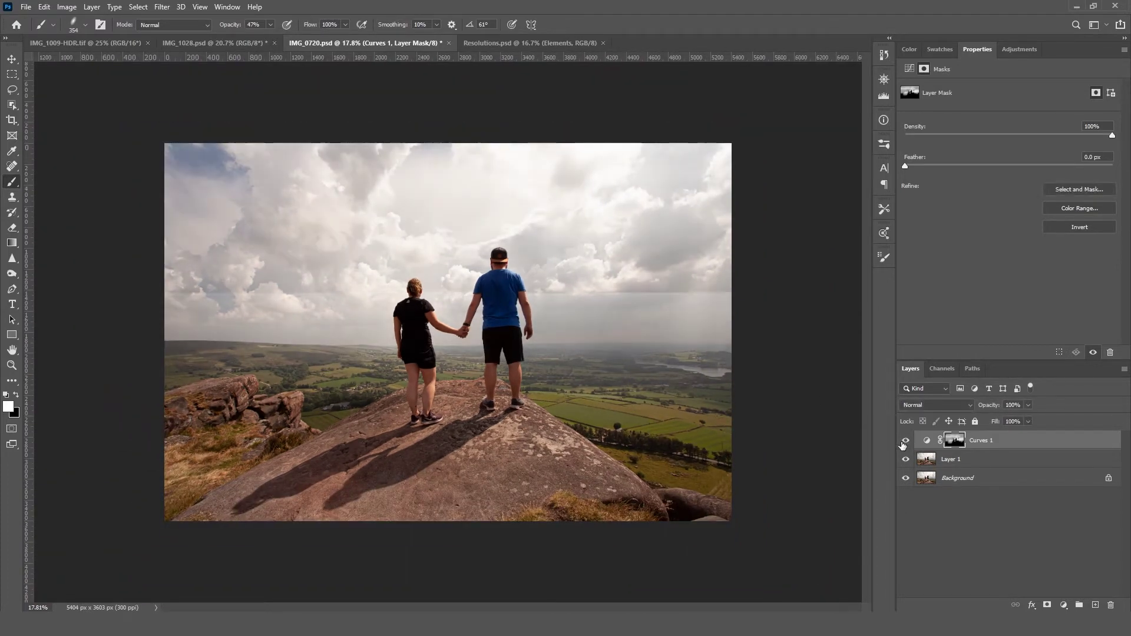
pyautogui.click(904, 442)
pyautogui.click(904, 443)
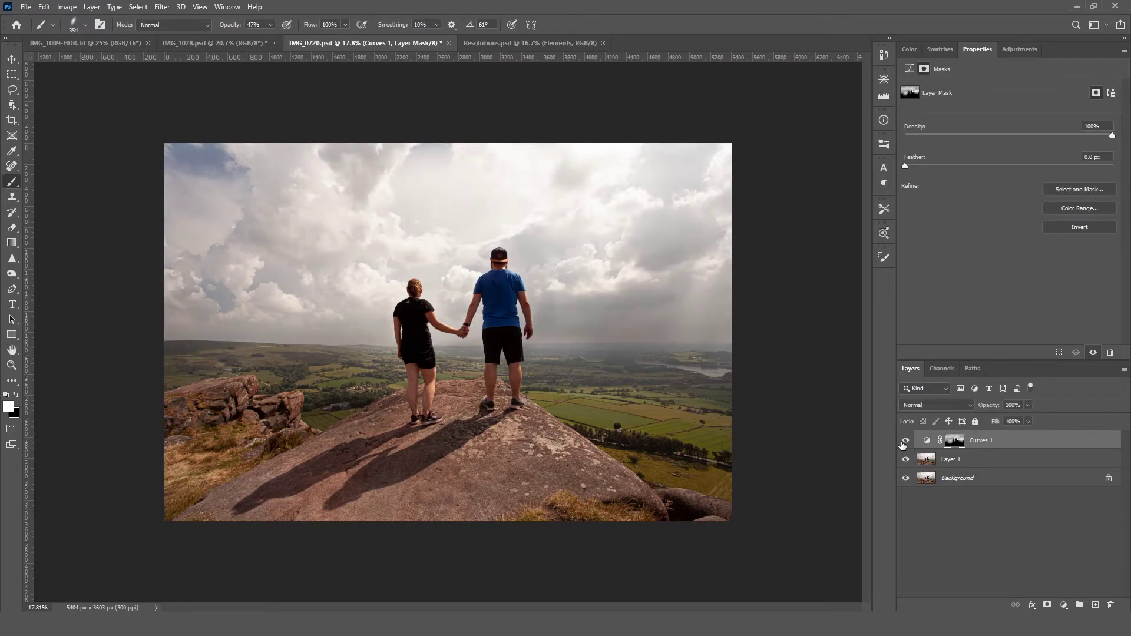
pyautogui.scroll(8, 395, 358)
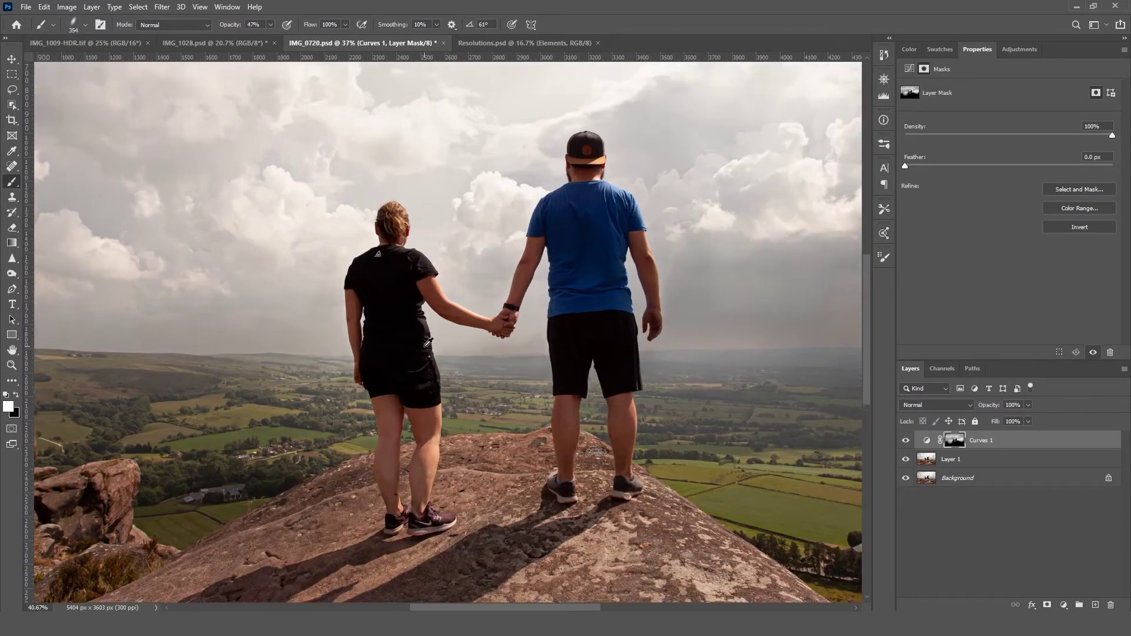
pyautogui.scroll(-6, 433, 341)
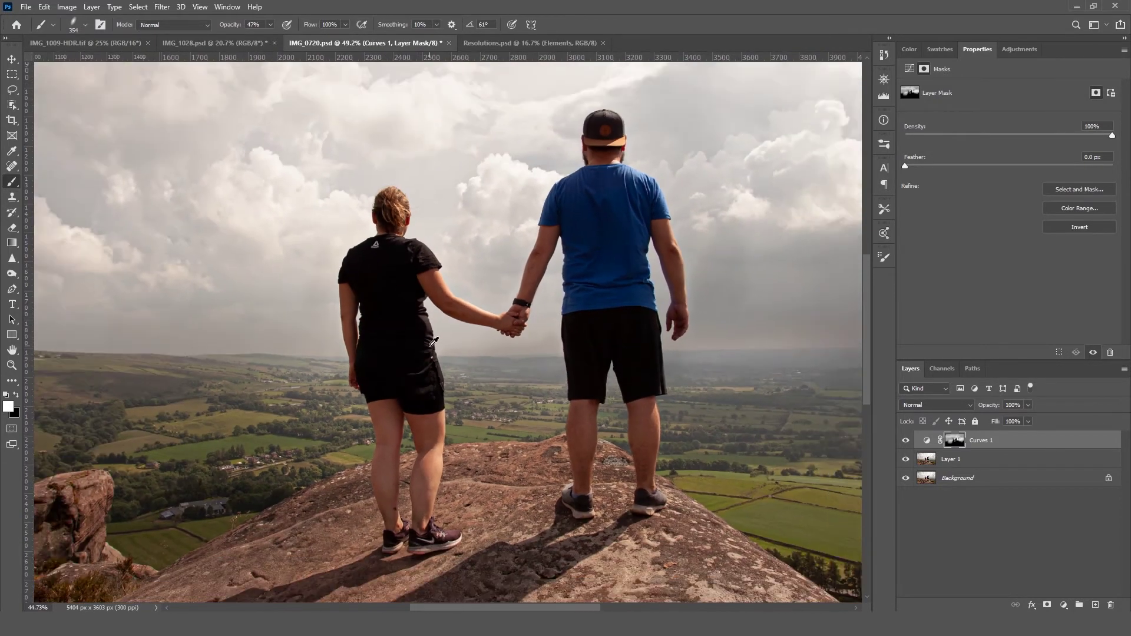
pyautogui.scroll(-1, 434, 341)
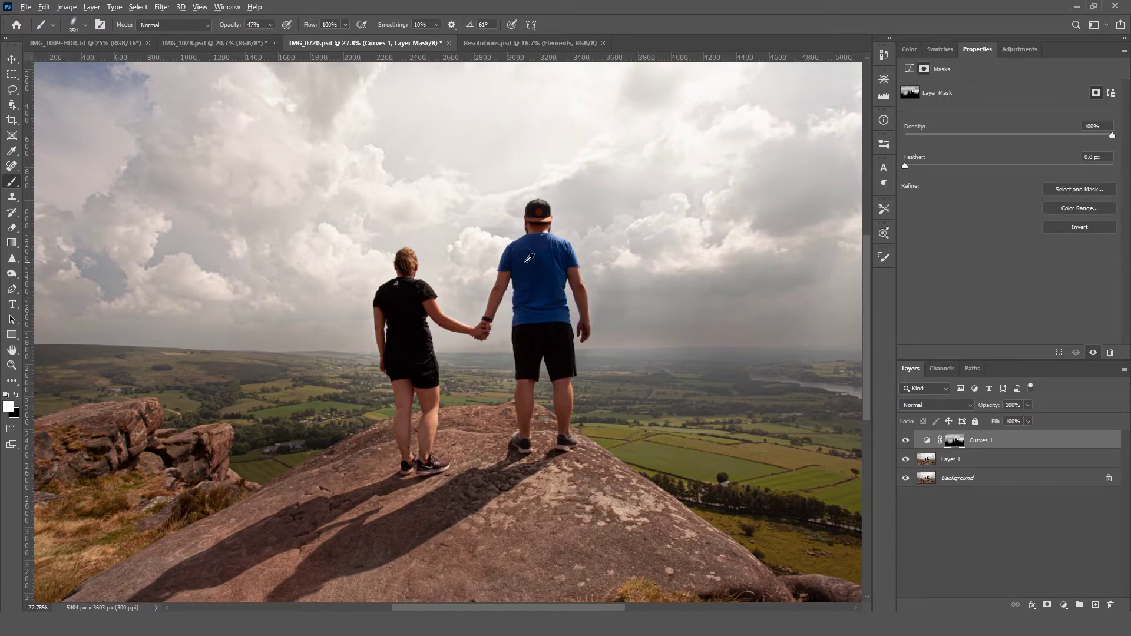
pyautogui.scroll(2, 529, 258)
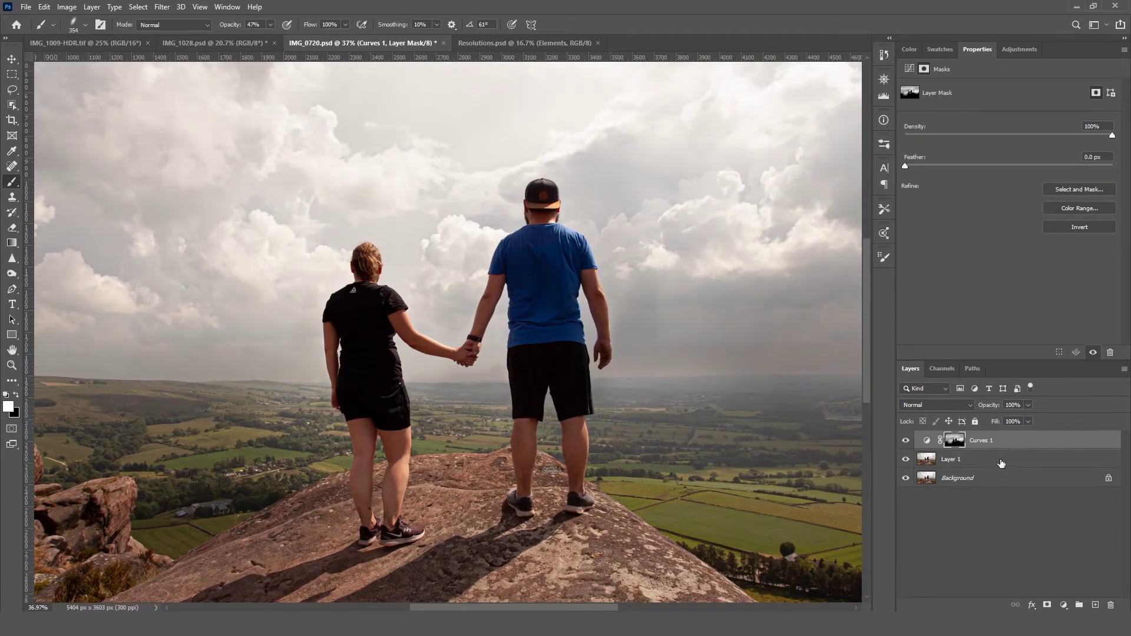
# Step: Select the couple on Layer 1 with the Object Selection tool in Lasso mode by outlining both figures
pyautogui.click(958, 465)
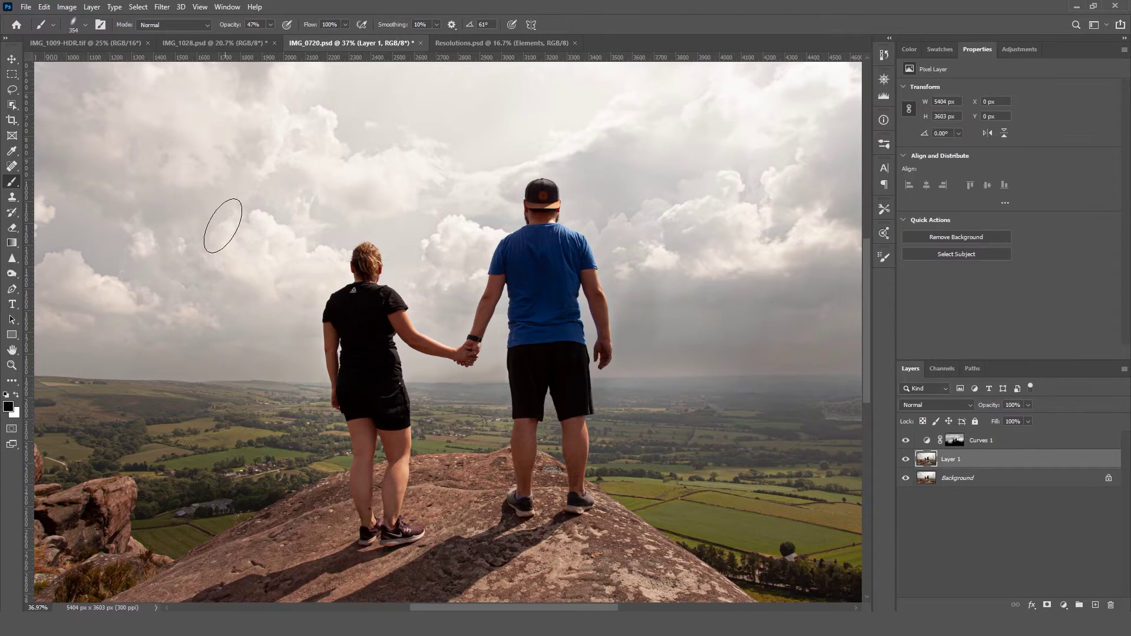
pyautogui.press('v')
pyautogui.hotkey('ctrl', '0')
pyautogui.click(15, 110)
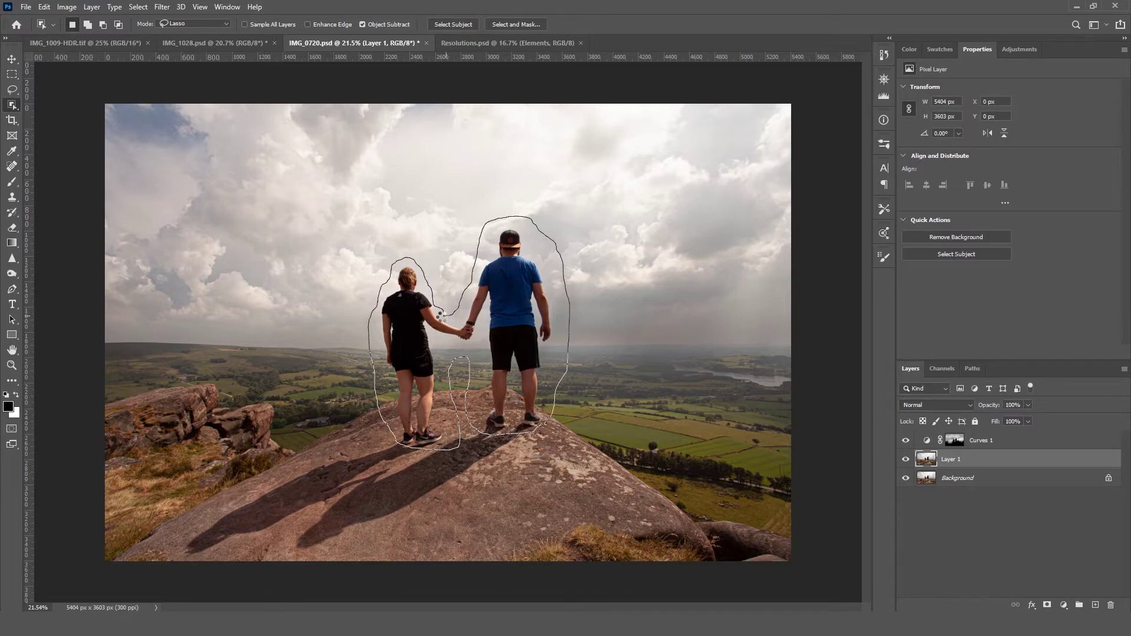
pyautogui.moveTo(445, 316); pyautogui.dragTo(443, 320)
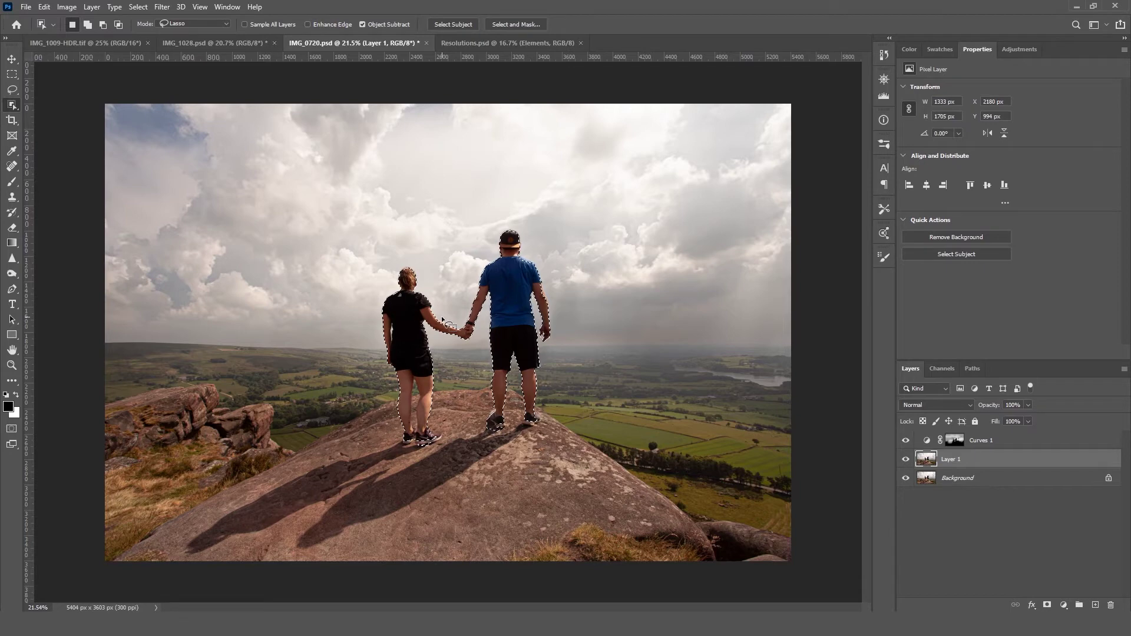
# Step: Paint black over the selected couple on the Curves 1 mask with the brush at 100% opacity
pyautogui.scroll(5, 554, 239)
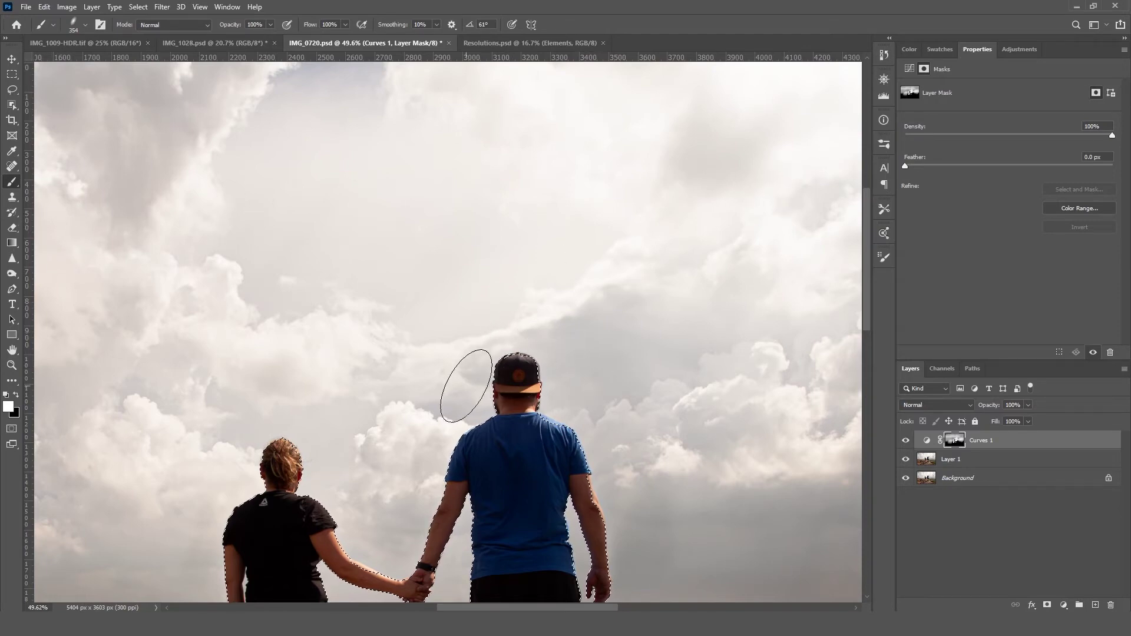
pyautogui.moveTo(385, 493); pyautogui.dragTo(439, 293)
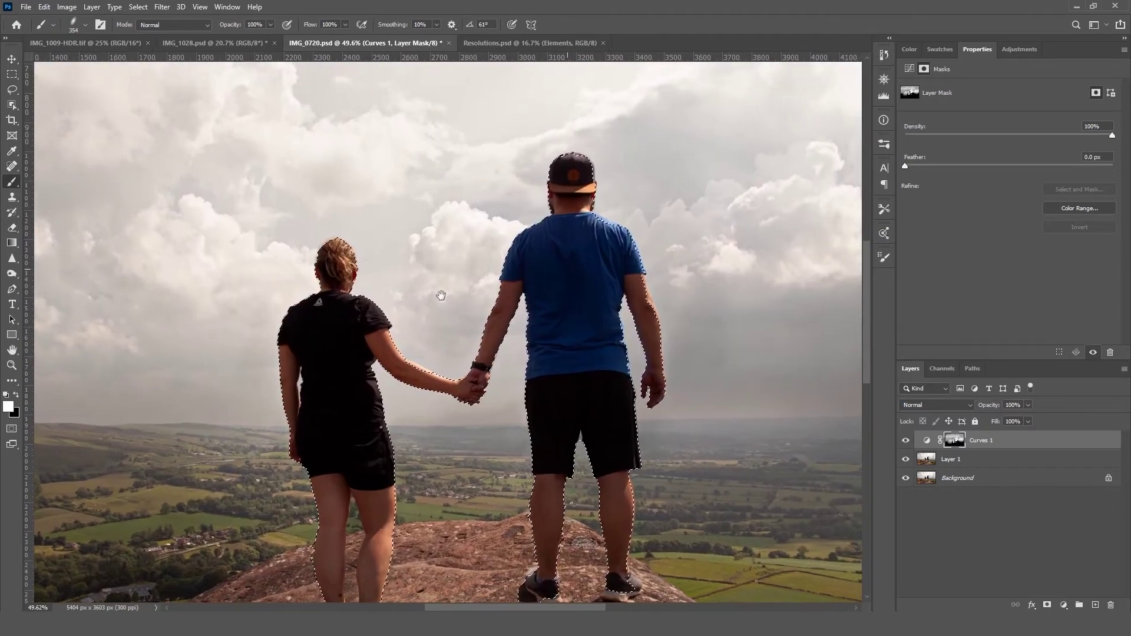
pyautogui.click(7, 393)
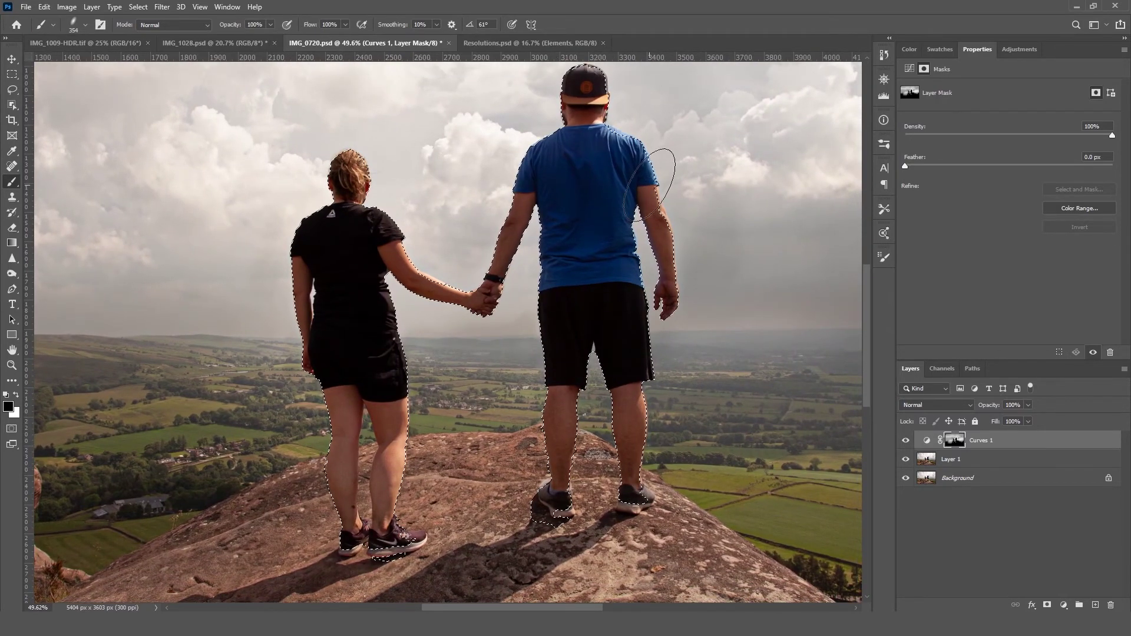
# Step: Invert the selection so that everything except the couple is selected
pyautogui.scroll(-2, 551, 280)
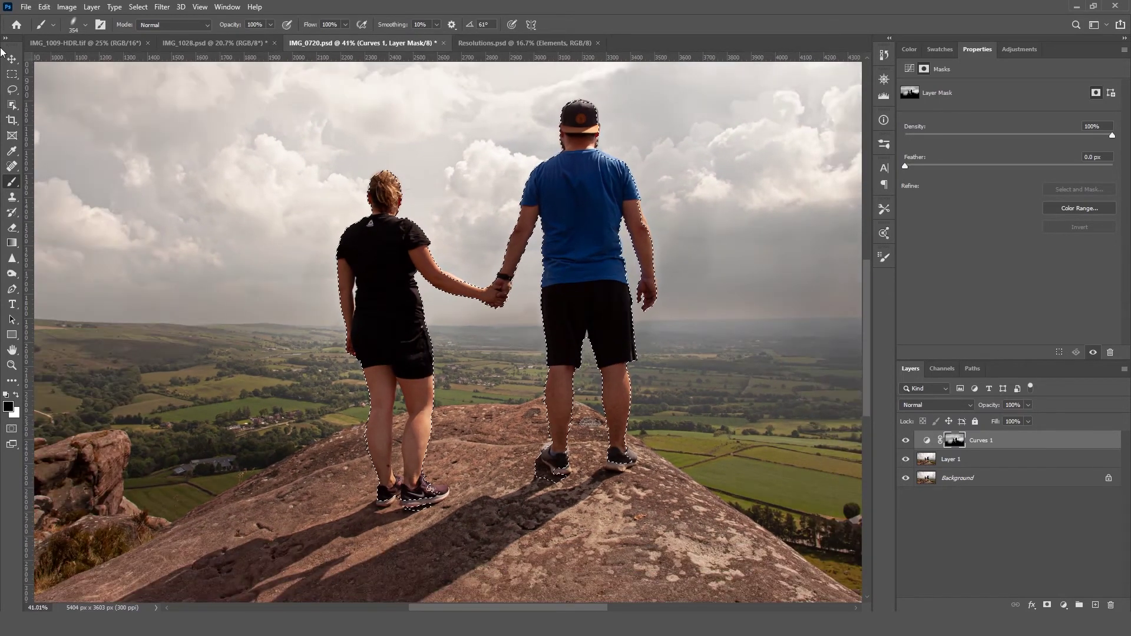
pyautogui.click(11, 90)
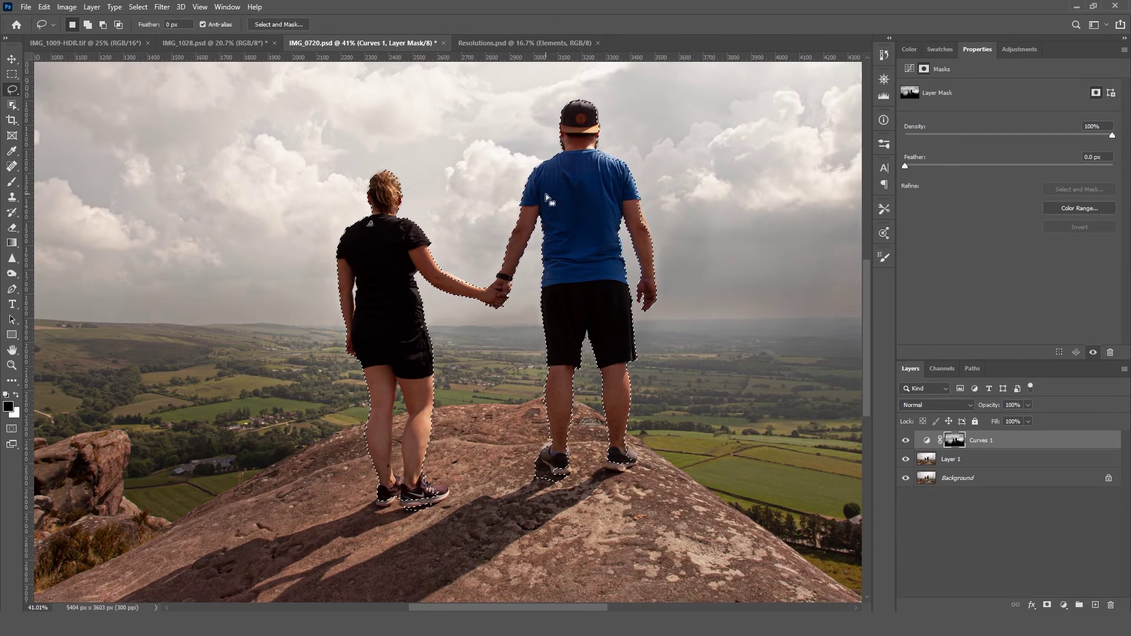
pyautogui.rightClick(598, 196)
pyautogui.click(652, 213)
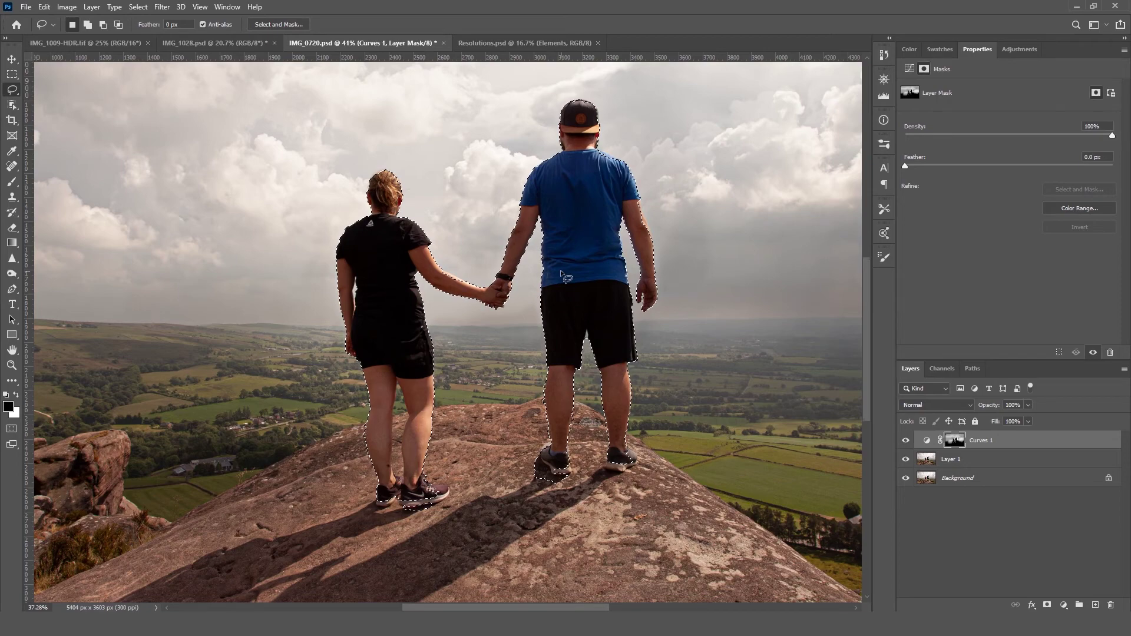
pyautogui.hotkey('ctrl', '0')
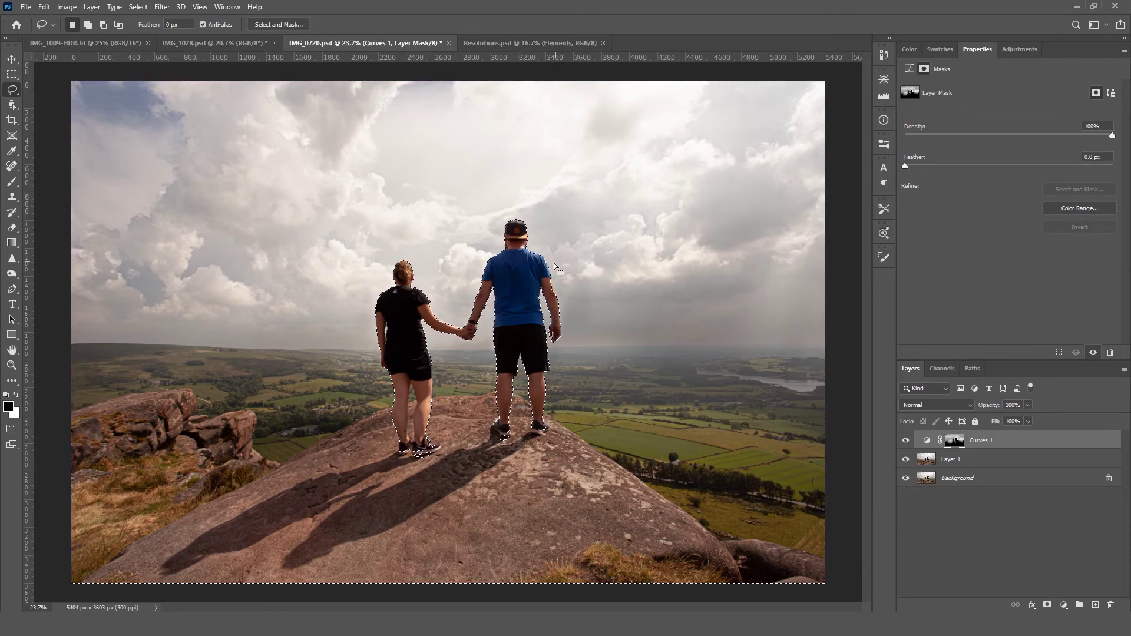
# Step: Paint white on the Curves 1 mask around the couple's edges at 100% opacity, and remove the selection
pyautogui.scroll(3, 500, 238)
pyautogui.scroll(1, 500, 239)
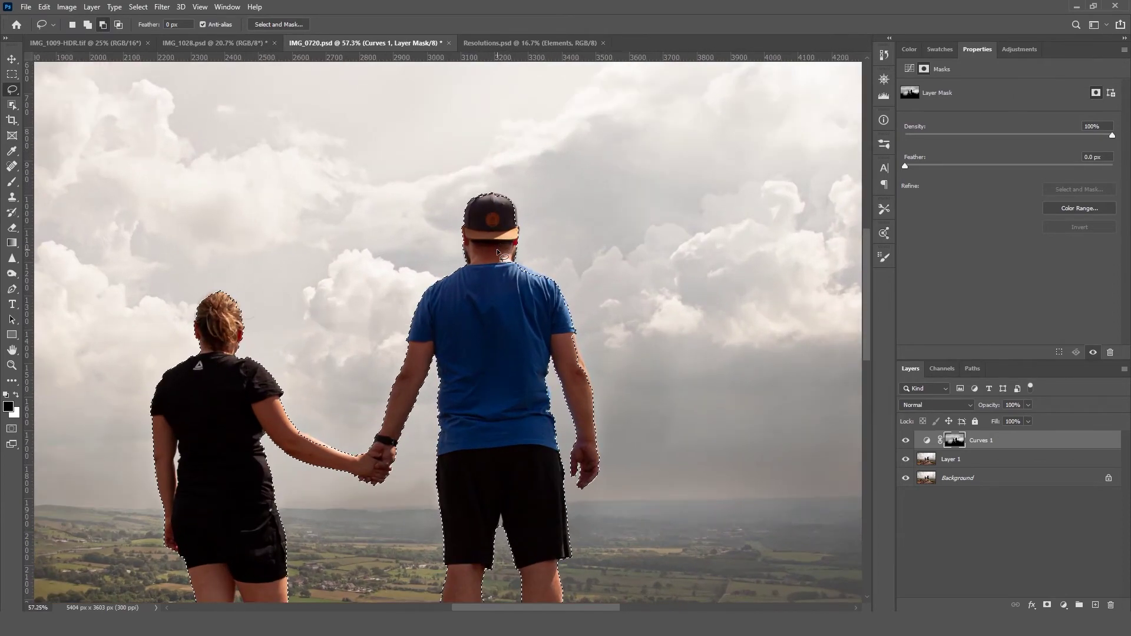
pyautogui.click(12, 181)
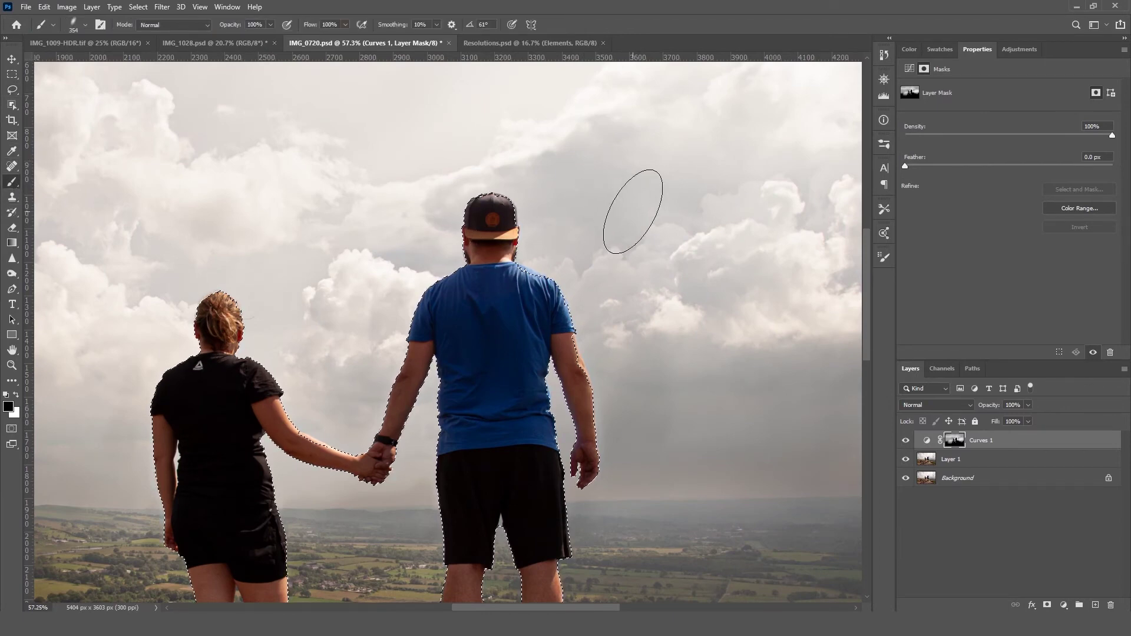
pyautogui.press('x')
pyautogui.press('x')
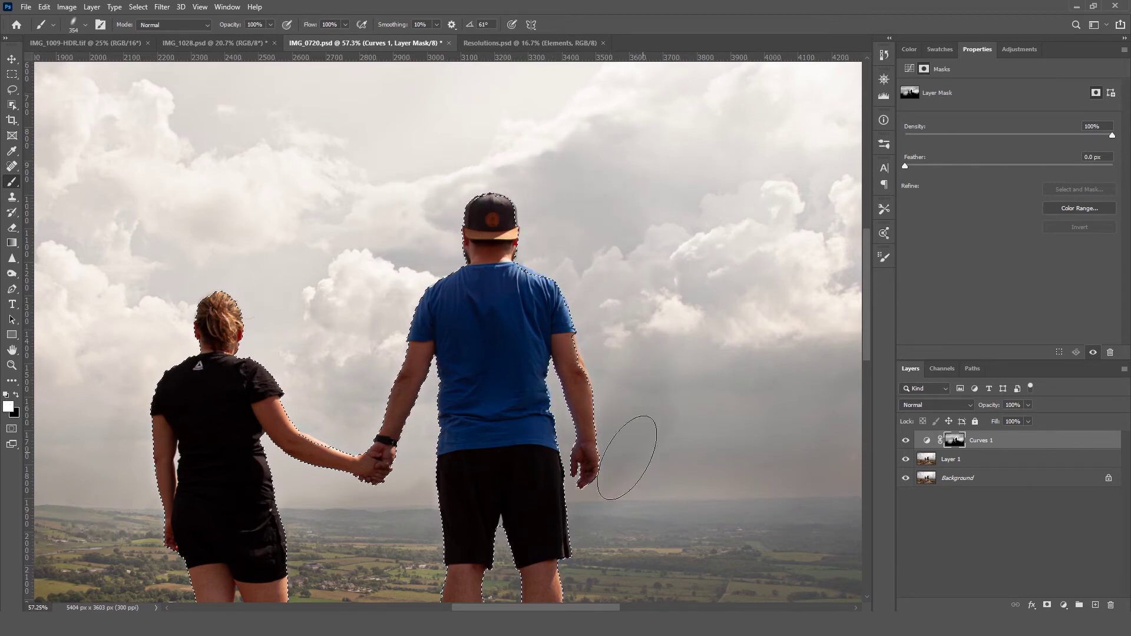
pyautogui.moveTo(627, 466)
pyautogui.mouseDown()
pyautogui.moveTo(658, 407)
pyautogui.moveTo(551, 427)
pyautogui.moveTo(593, 478)
pyautogui.moveTo(750, 533)
pyautogui.moveTo(602, 492)
pyautogui.mouseUp()
pyautogui.scroll(-1, 602, 494)
pyautogui.scroll(-2, 606, 488)
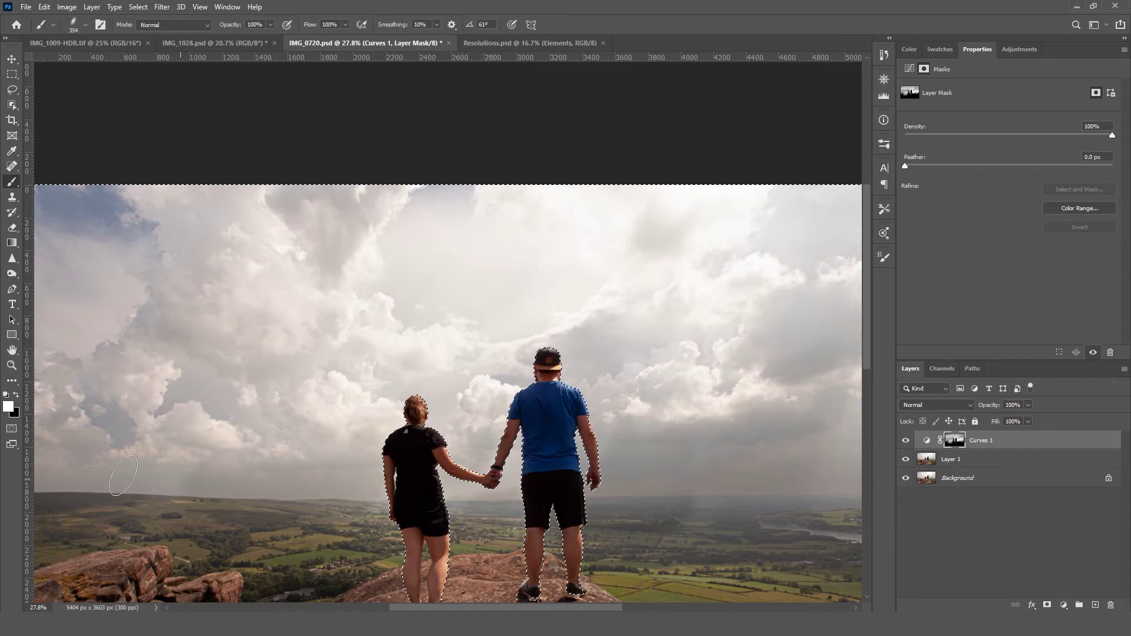
pyautogui.scroll(-1, 197, 464)
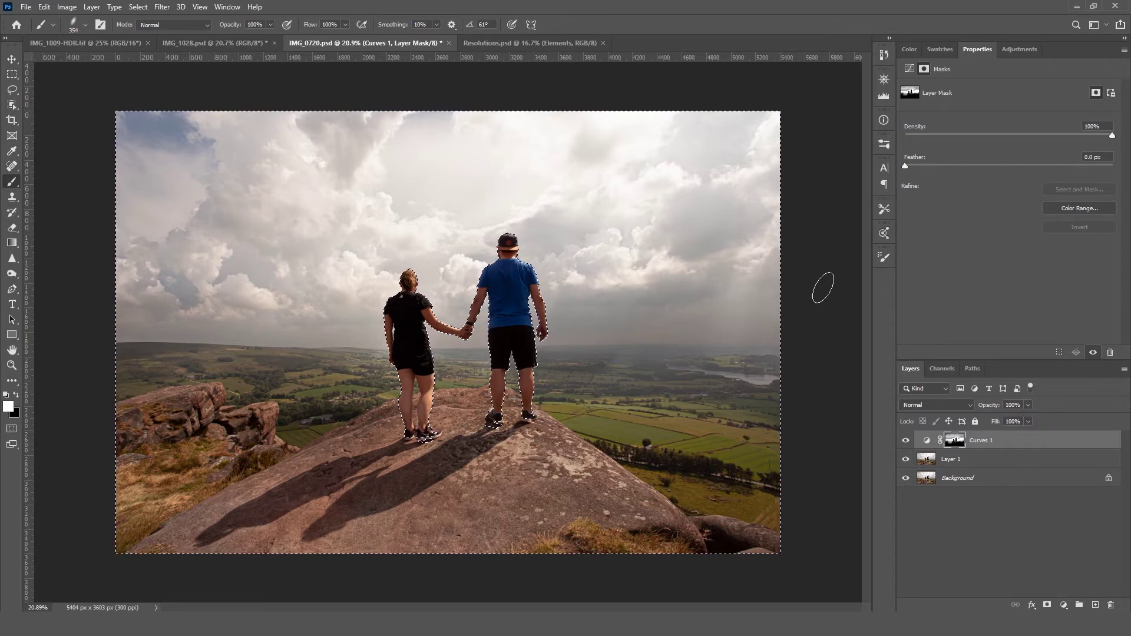
pyautogui.hotkey('ctrl', 'd')
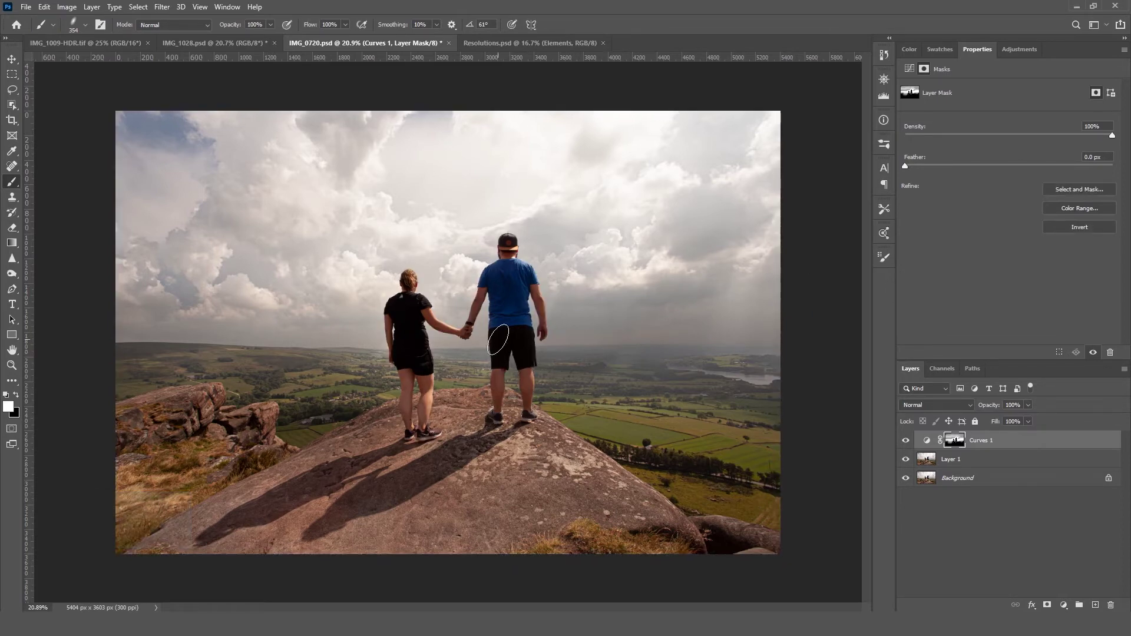
# Step: Inspect the couple's edges up close and compare the edited photo with the Background layer shown alone
pyautogui.click(12, 74)
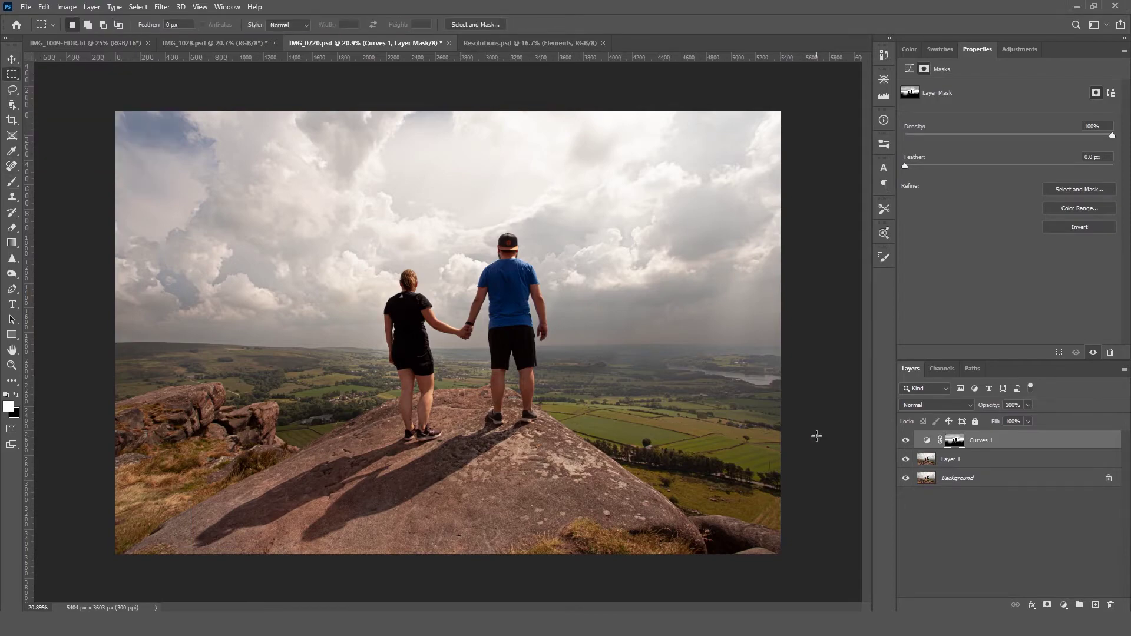
pyautogui.scroll(10, 433, 321)
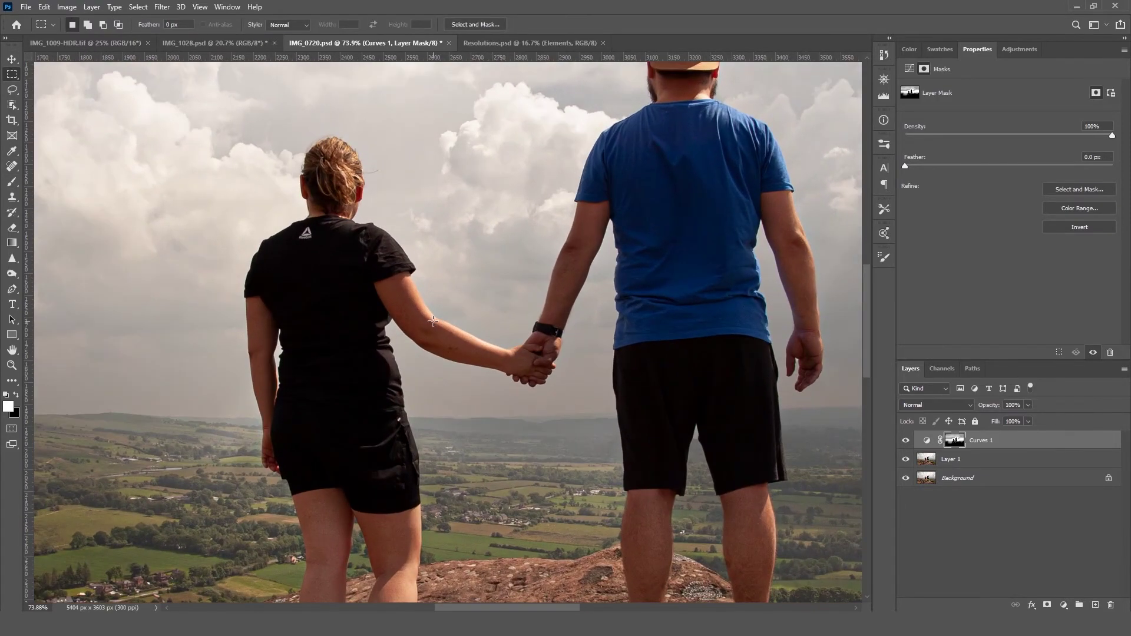
pyautogui.scroll(-10, 433, 321)
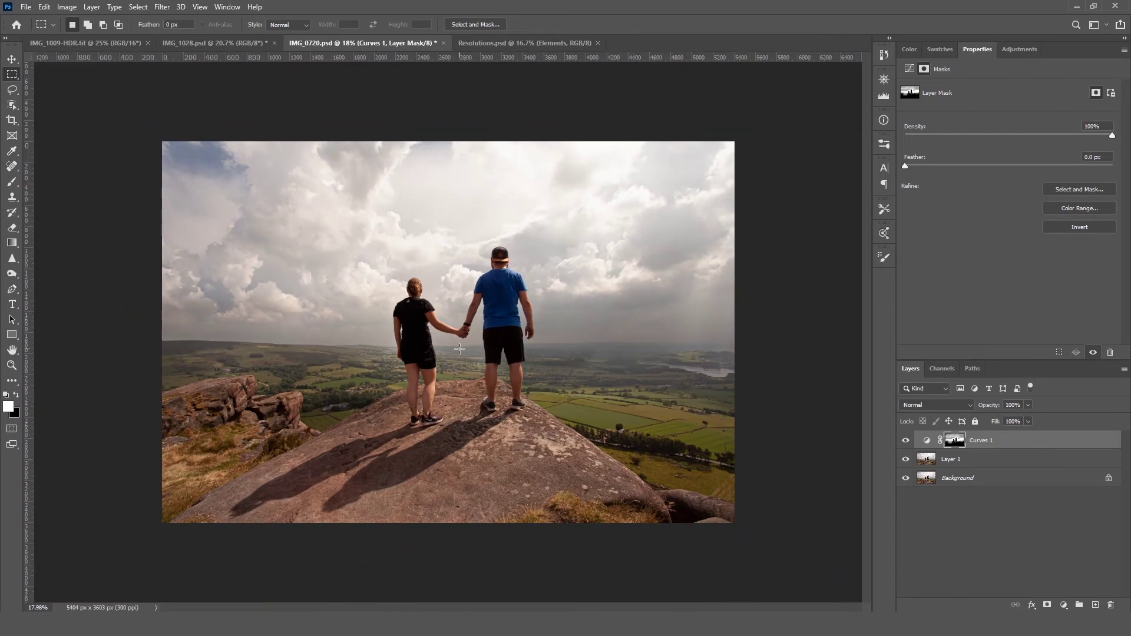
pyautogui.keyDown('alt'); pyautogui.click(905, 480); pyautogui.keyUp('alt')
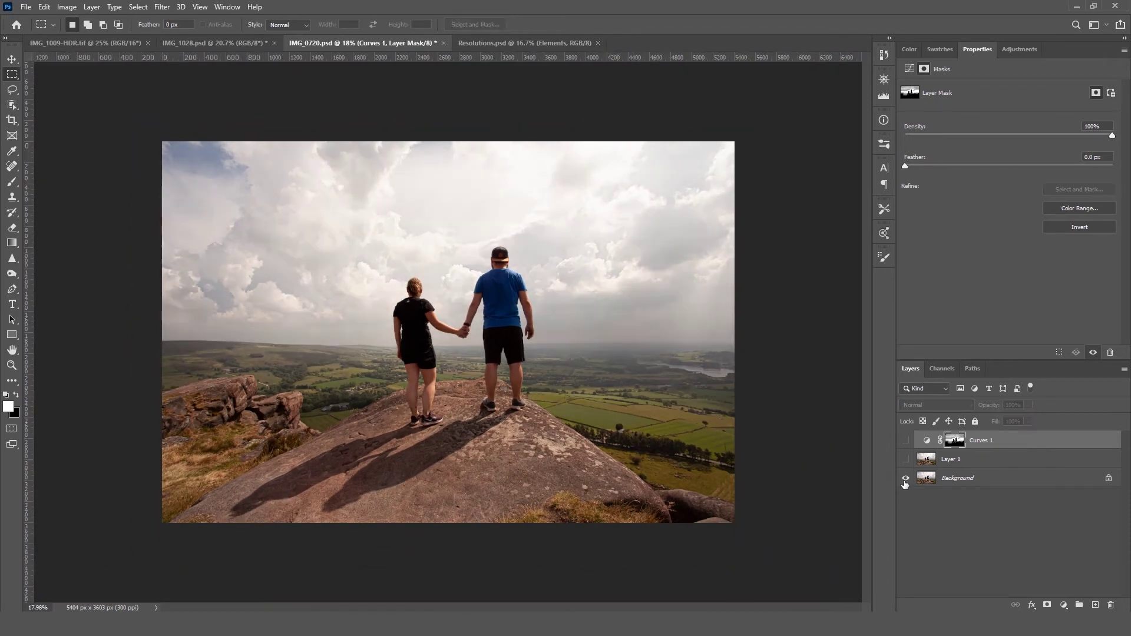
pyautogui.keyDown('alt'); pyautogui.click(905, 480); pyautogui.keyUp('alt')
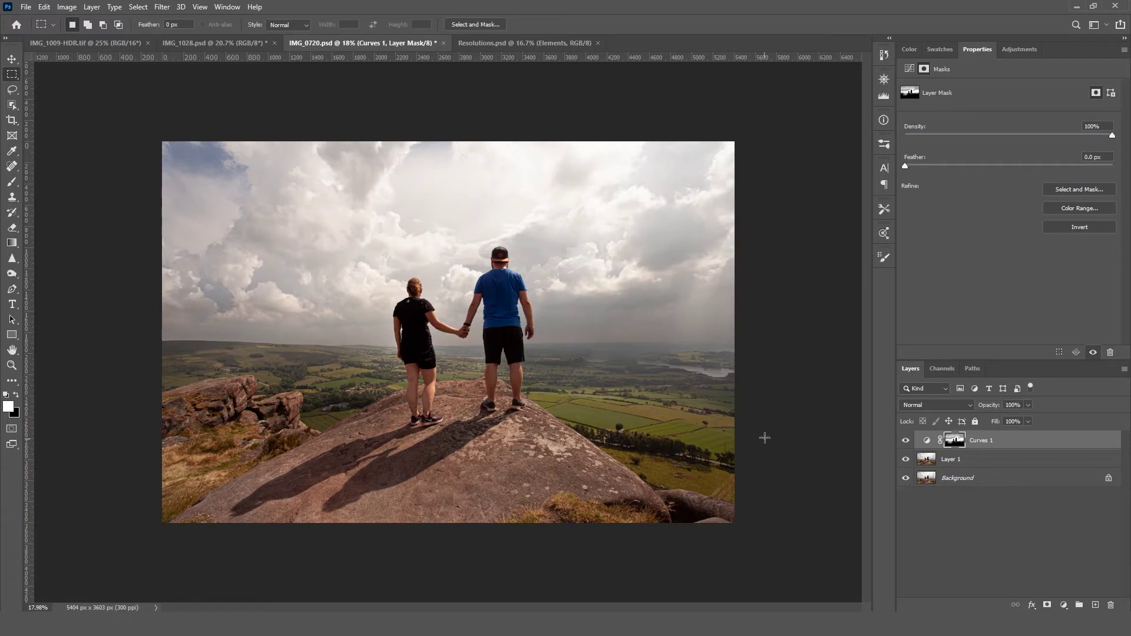
# Step: Dodge the hillside behind the lake on Layer 1 with a 175 px brush, Midtones range and 50% exposure
pyautogui.click(975, 466)
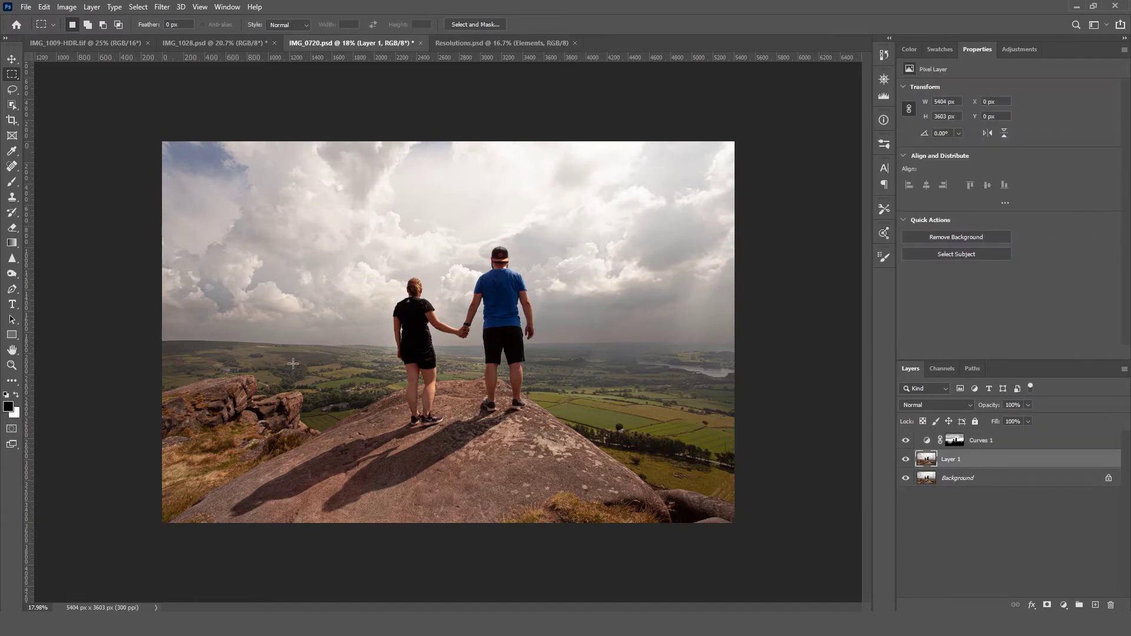
pyautogui.rightClick(12, 273)
pyautogui.click(65, 274)
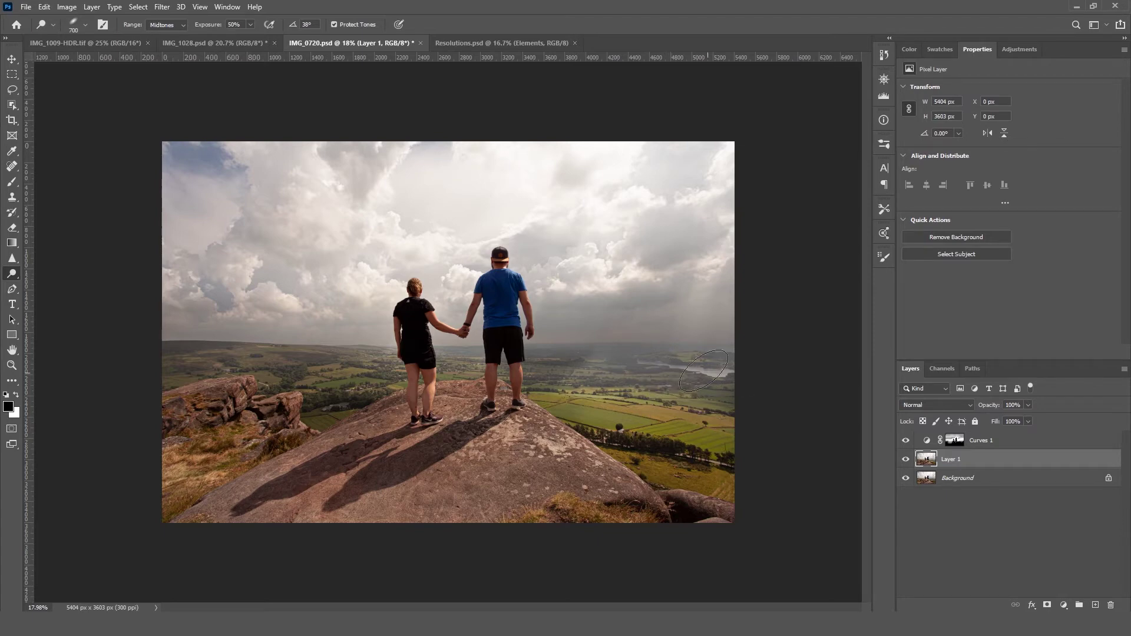
pyautogui.scroll(10, 705, 370)
pyautogui.moveTo(739, 364)
pyautogui.mouseDown()
pyautogui.moveTo(464, 358)
pyautogui.moveTo(428, 302)
pyautogui.mouseUp()
pyautogui.press('[')
pyautogui.press('[')
pyautogui.press('[')
pyautogui.press('[')
pyautogui.press('[')
pyautogui.press('[')
pyautogui.press('[')
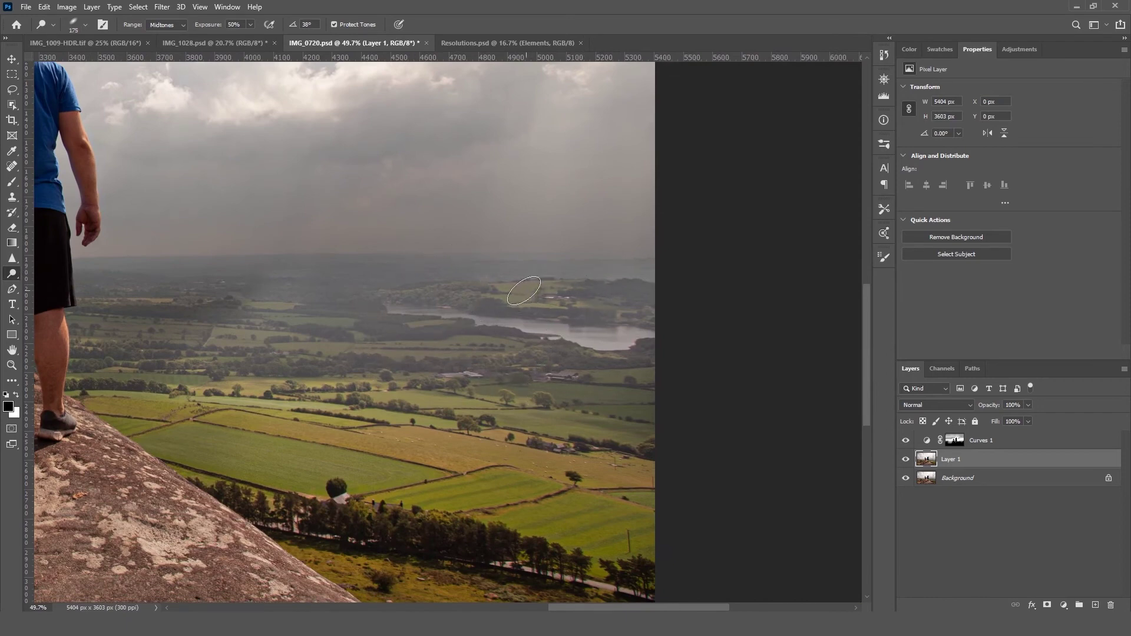
pyautogui.moveTo(524, 291)
pyautogui.mouseDown()
pyautogui.moveTo(655, 300)
pyautogui.moveTo(506, 287)
pyautogui.moveTo(677, 293)
pyautogui.mouseUp()
# Step: Set the Dodge tool to 30% exposure and a 300 px brush
pyautogui.hotkey('ctrl', '0')
pyautogui.hotkey('ctrl', '-')
pyautogui.hotkey('ctrl', '+')
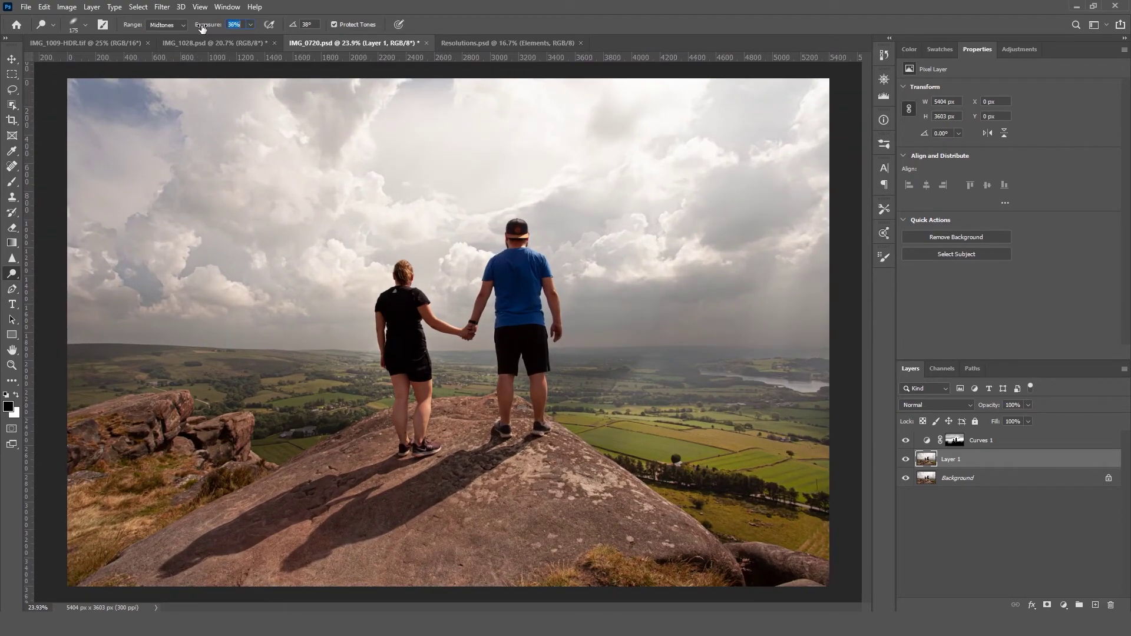
pyautogui.moveTo(197, 29); pyautogui.dragTo(200, 29)
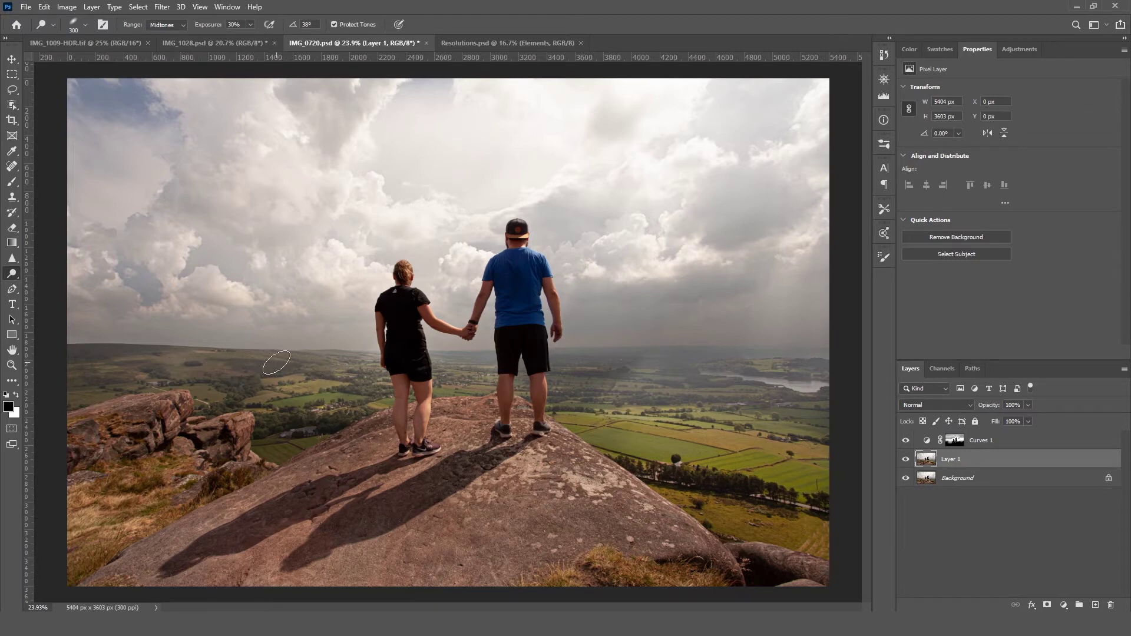
# Step: Compare the edited photo with the Background layer shown alone, and restore all layers
pyautogui.scroll(-3, 276, 362)
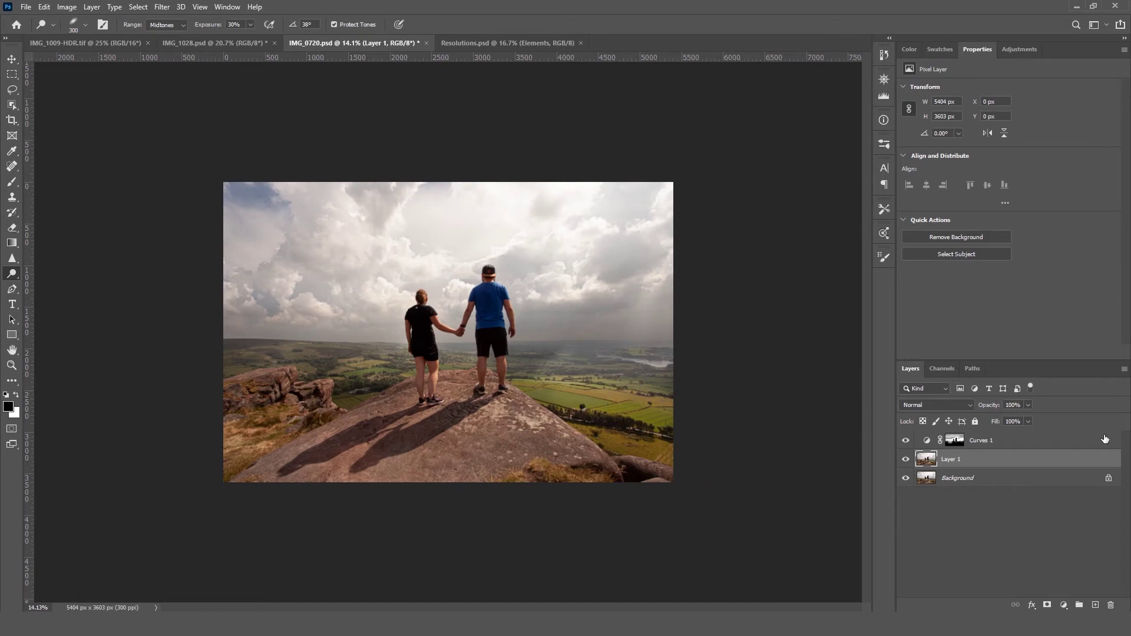
pyautogui.keyDown('alt'); pyautogui.click(905, 477); pyautogui.keyUp('alt')
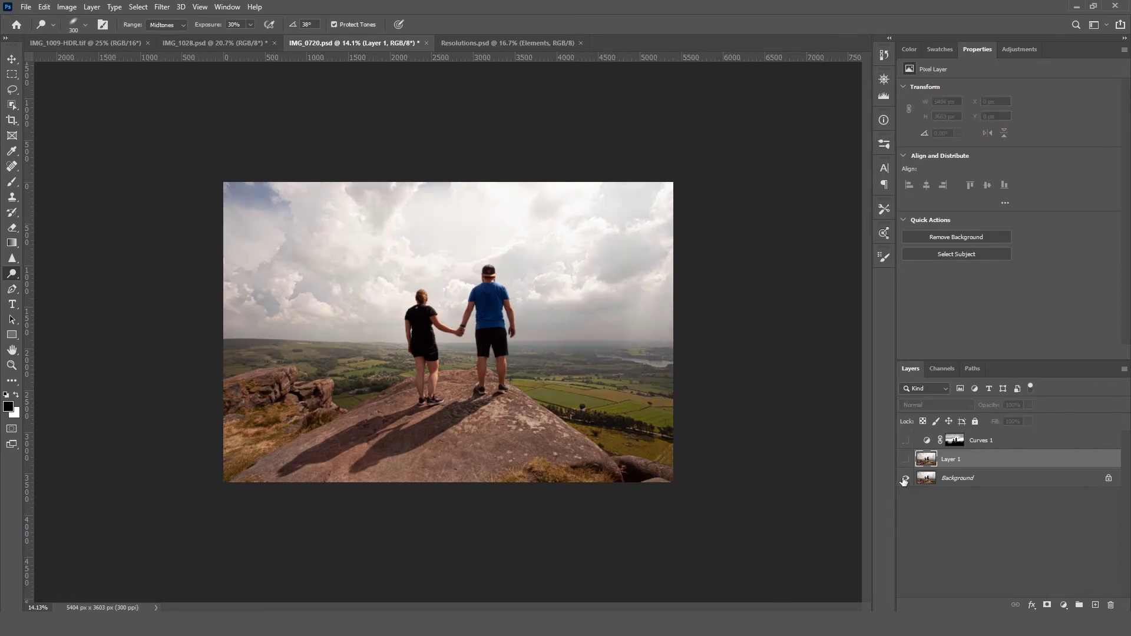
pyautogui.keyDown('alt'); pyautogui.click(905, 479); pyautogui.keyUp('alt')
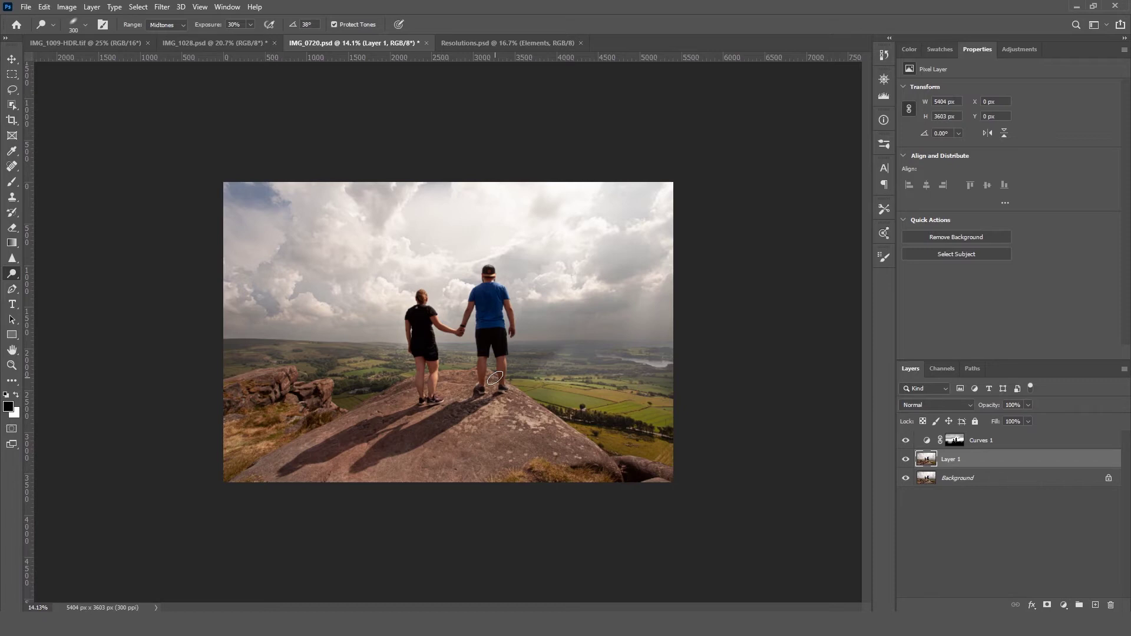
# Step: Create a new 3240 x 1350 pixel document at 73 pixels/inch, RGB Color, 8 bit, with a white background
pyautogui.click(28, 9)
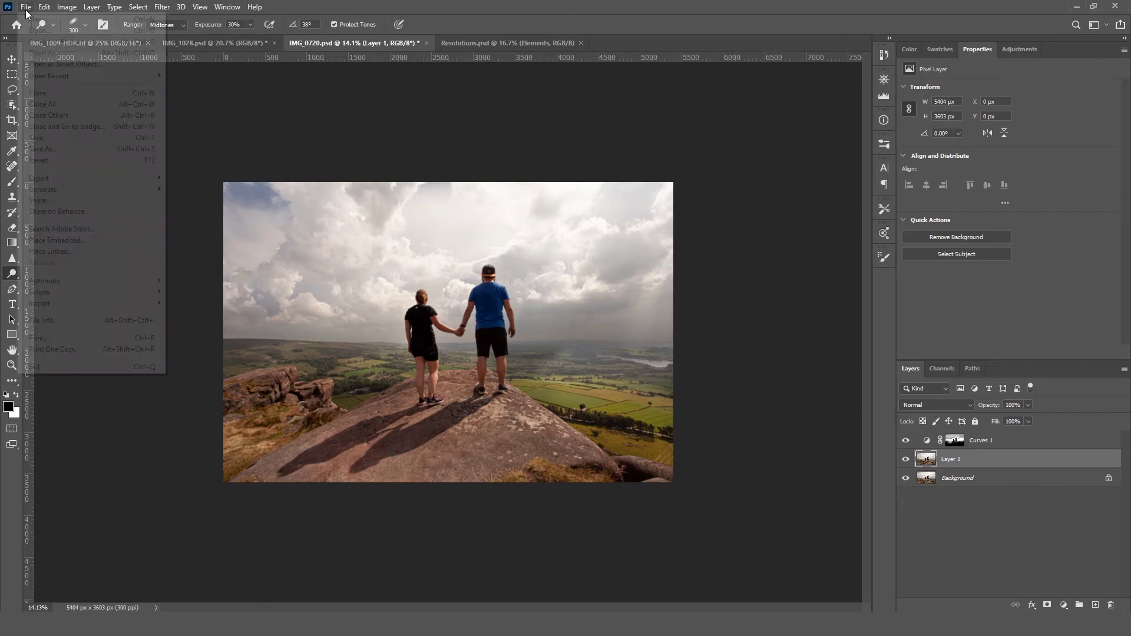
pyautogui.click(34, 20)
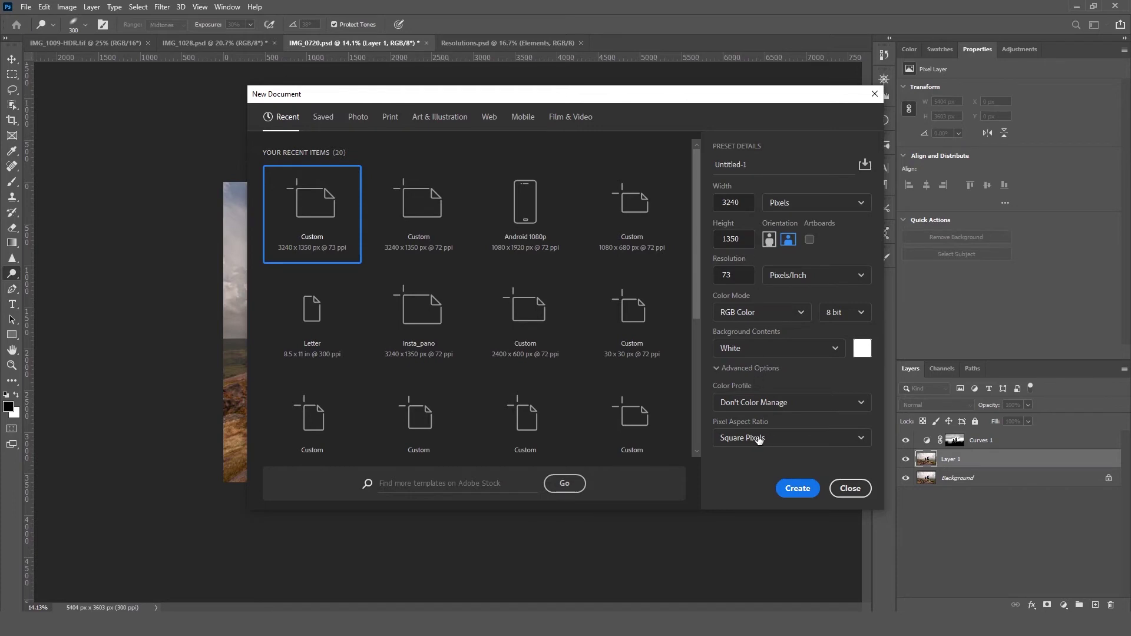
pyautogui.click(798, 488)
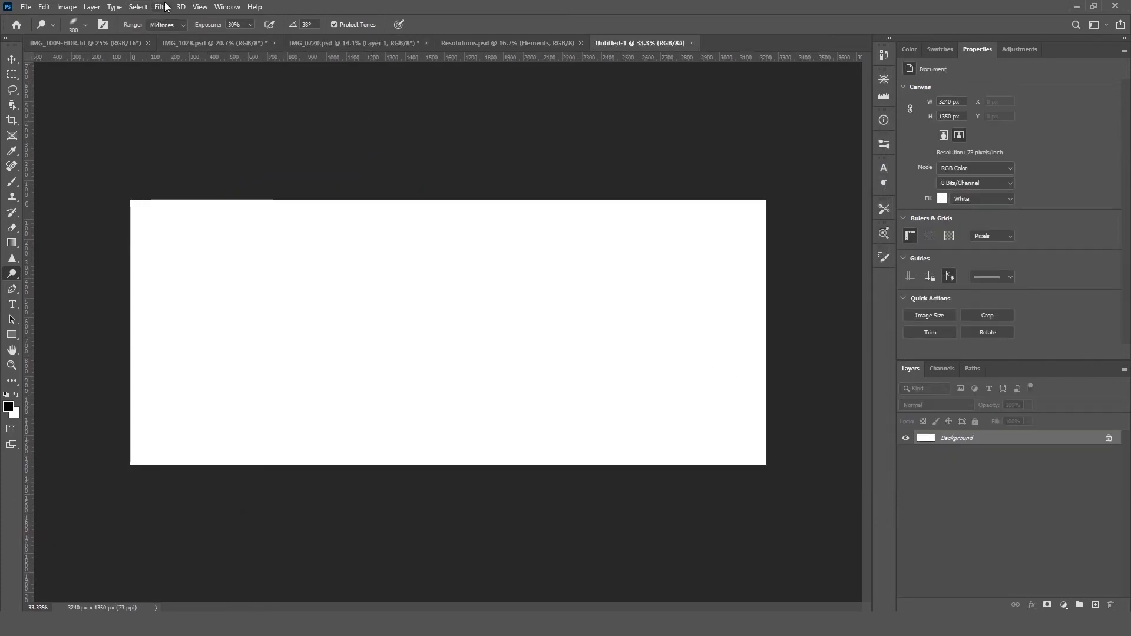
# Step: Add a guide layout with 3 columns and no rows or margin to the blank canvas
pyautogui.click(202, 7)
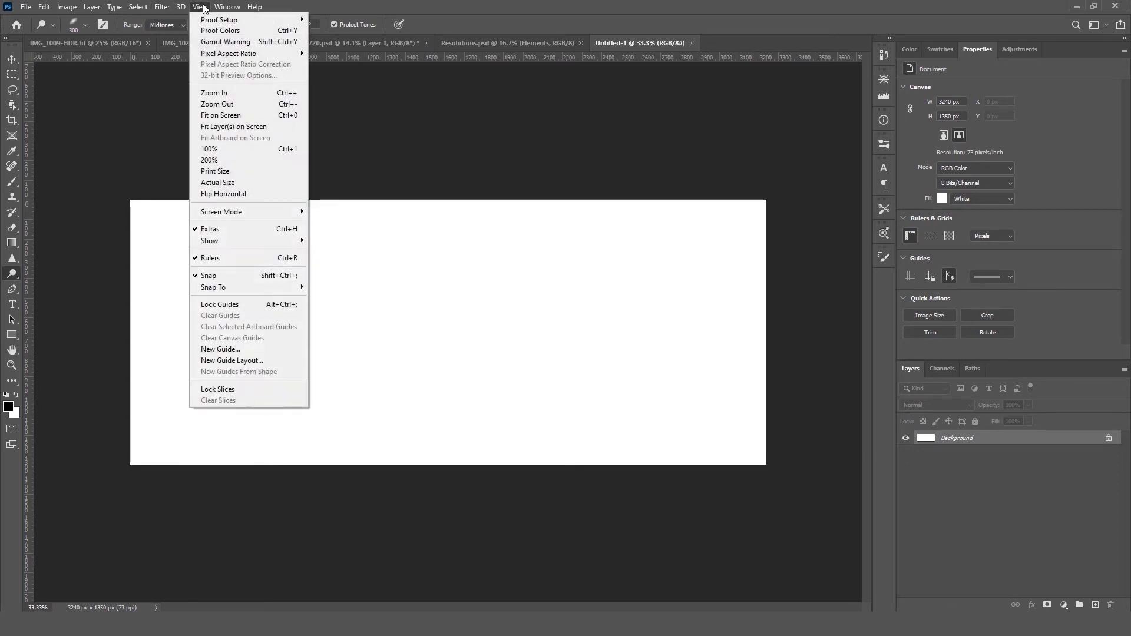
pyautogui.click(272, 361)
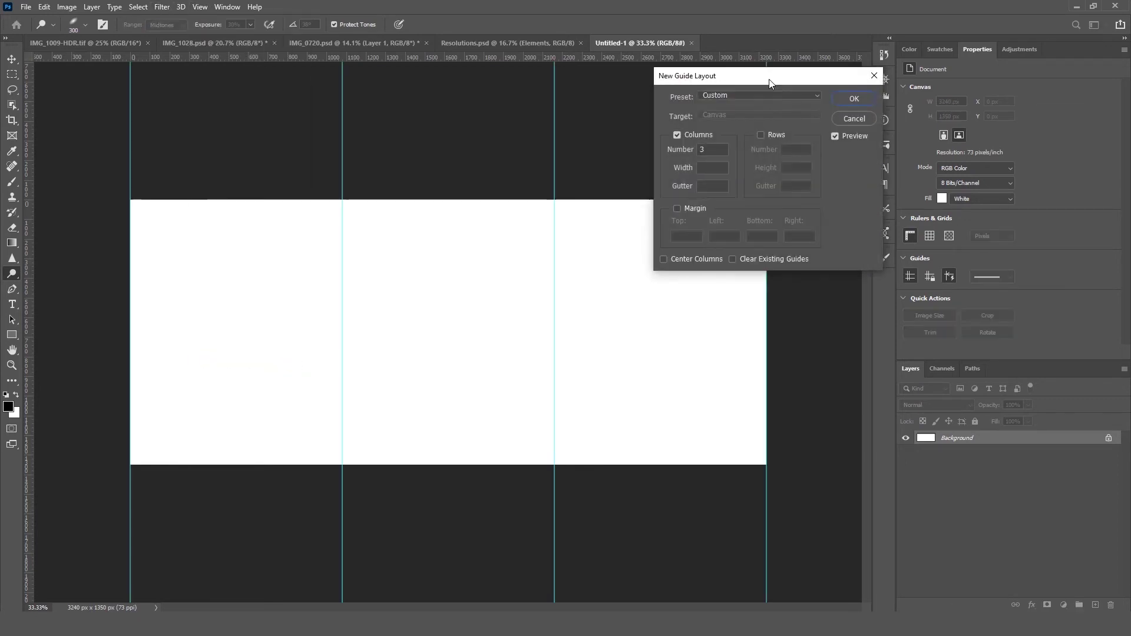
pyautogui.moveTo(761, 80); pyautogui.dragTo(921, 31)
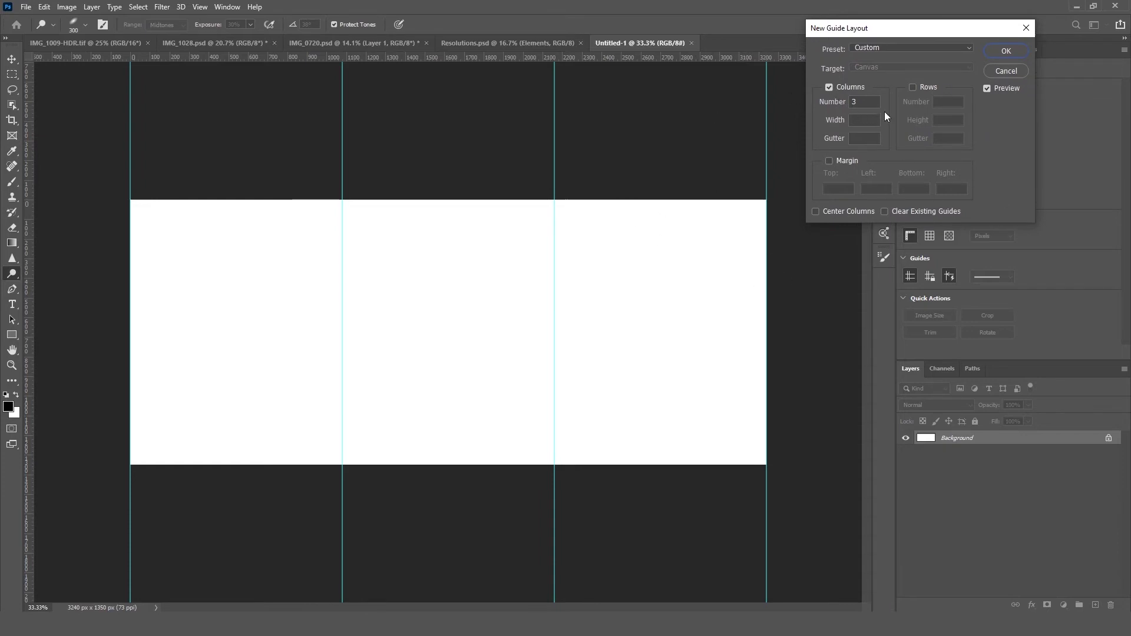
pyautogui.click(862, 103)
pyautogui.click(1005, 51)
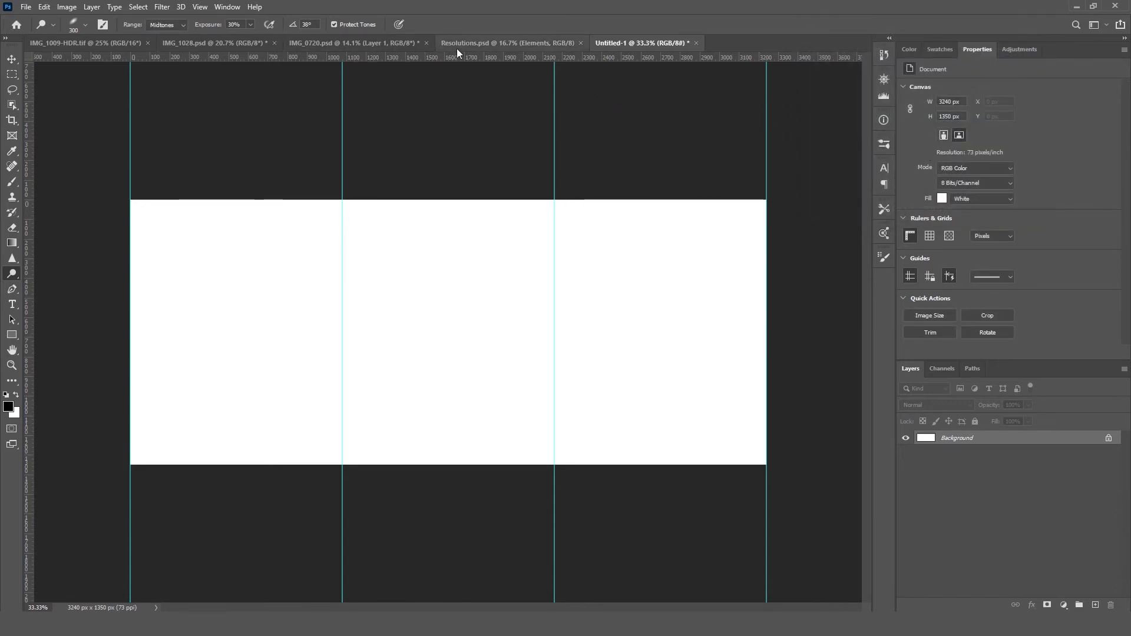
# Step: Return to the IMG_0720.psd document and activate the Move tool
pyautogui.click(345, 46)
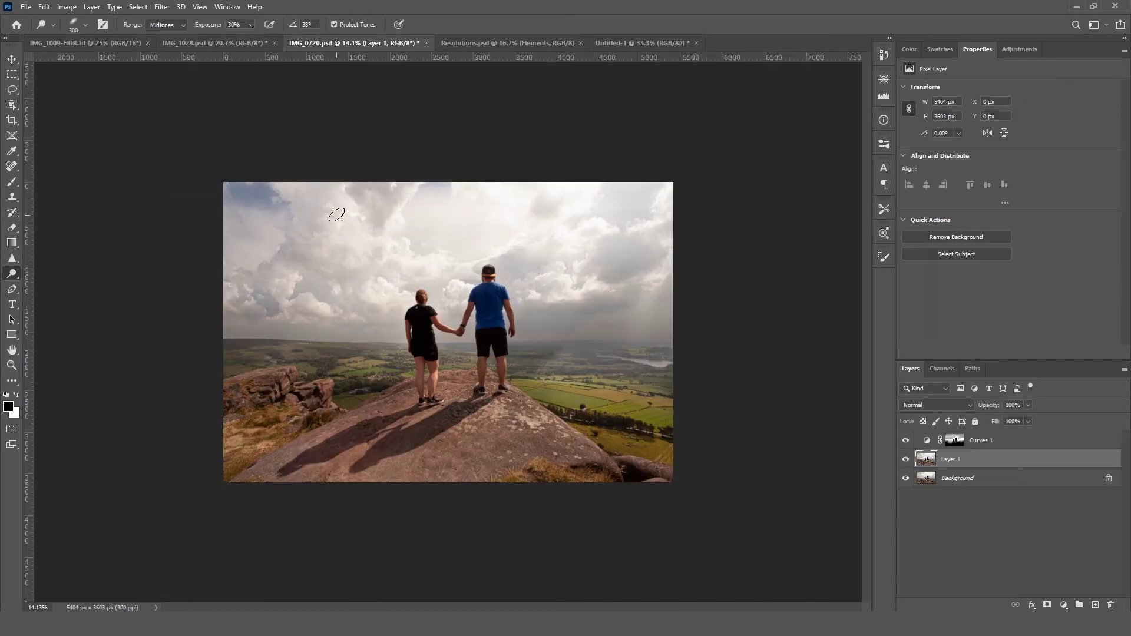
pyautogui.click(12, 61)
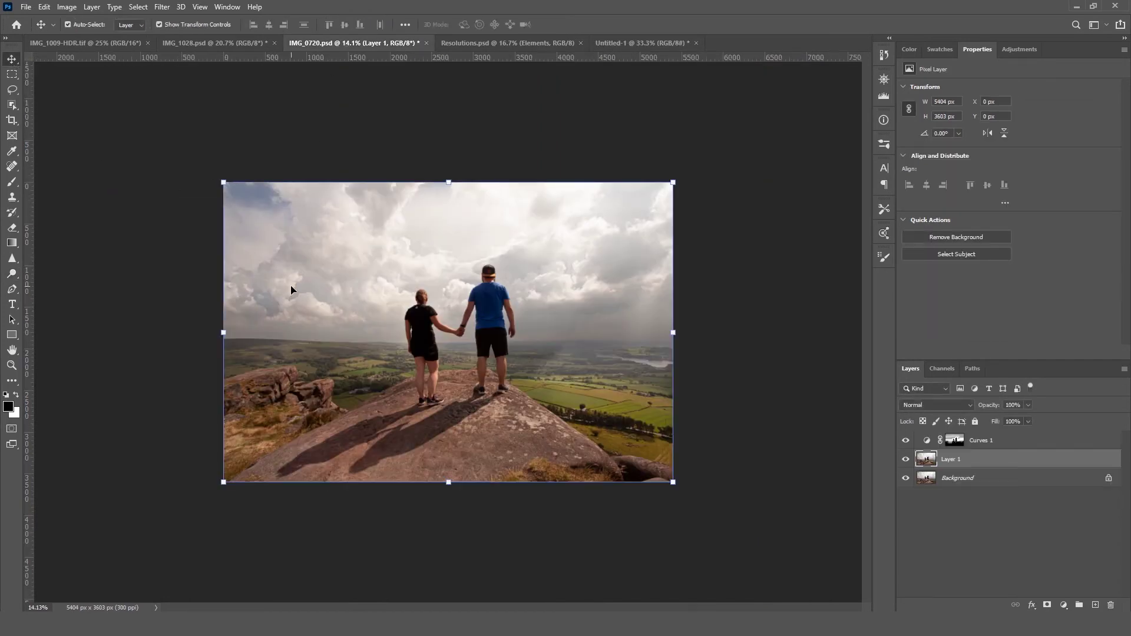
pyautogui.hotkey('alt', ']')
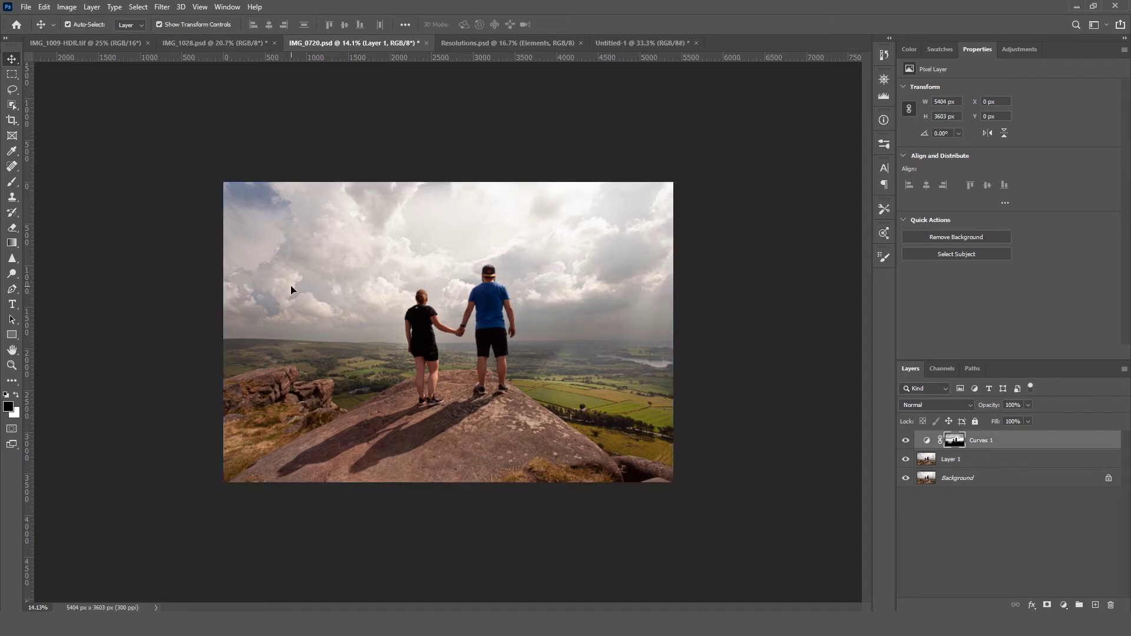
pyautogui.moveTo(290, 287); pyautogui.dragTo(377, 245)
pyautogui.hotkey('ctrl', 'z')
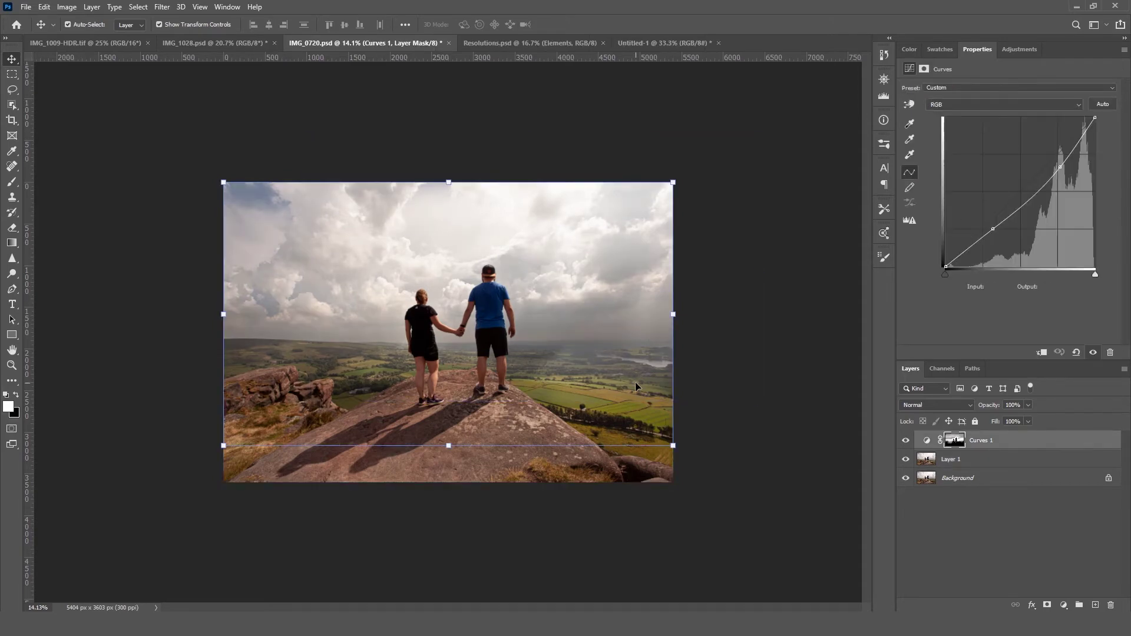
pyautogui.click(997, 446)
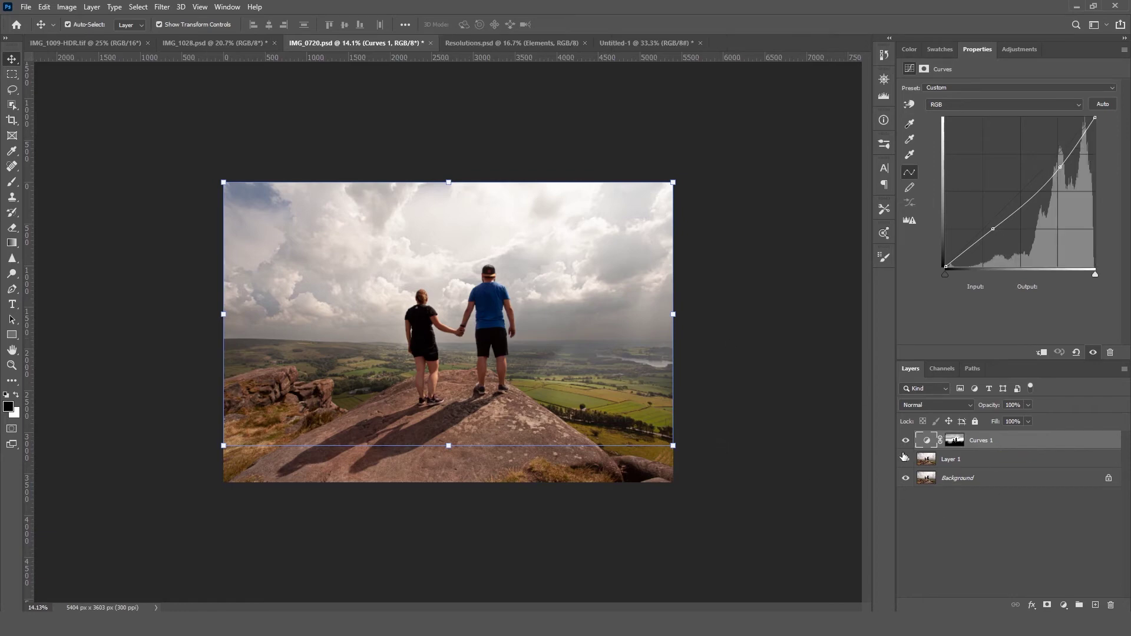
pyautogui.click(1004, 484)
pyautogui.click(1005, 444)
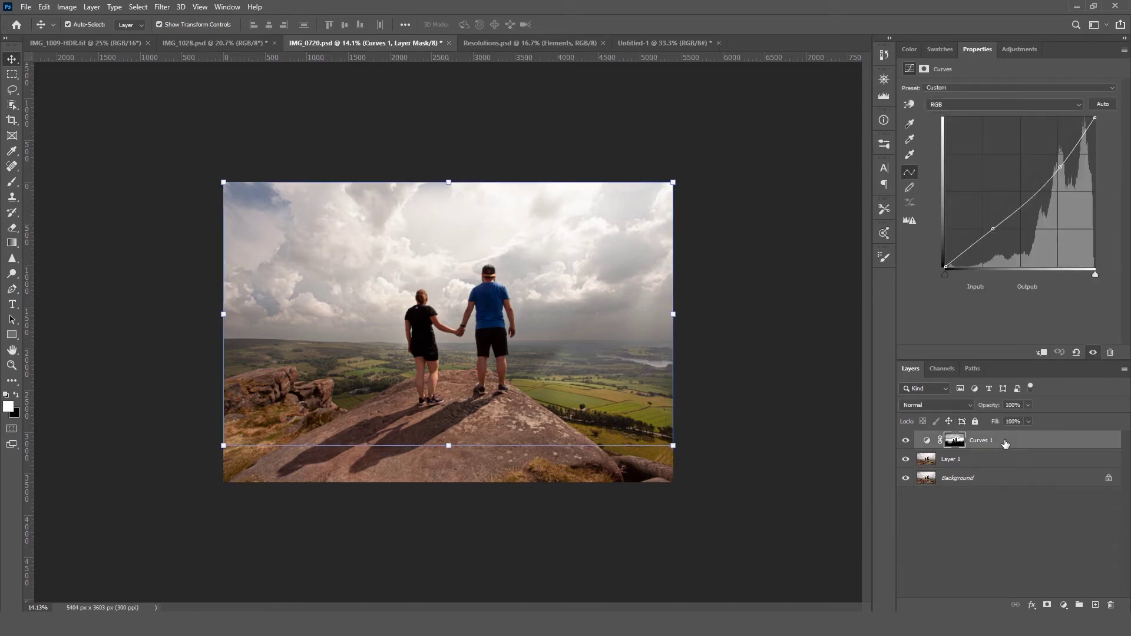
pyautogui.click(1004, 477)
# Step: Stamp all visible layers into a new merged layer above Curves 1 and keep that layer selected
pyautogui.click(1002, 440)
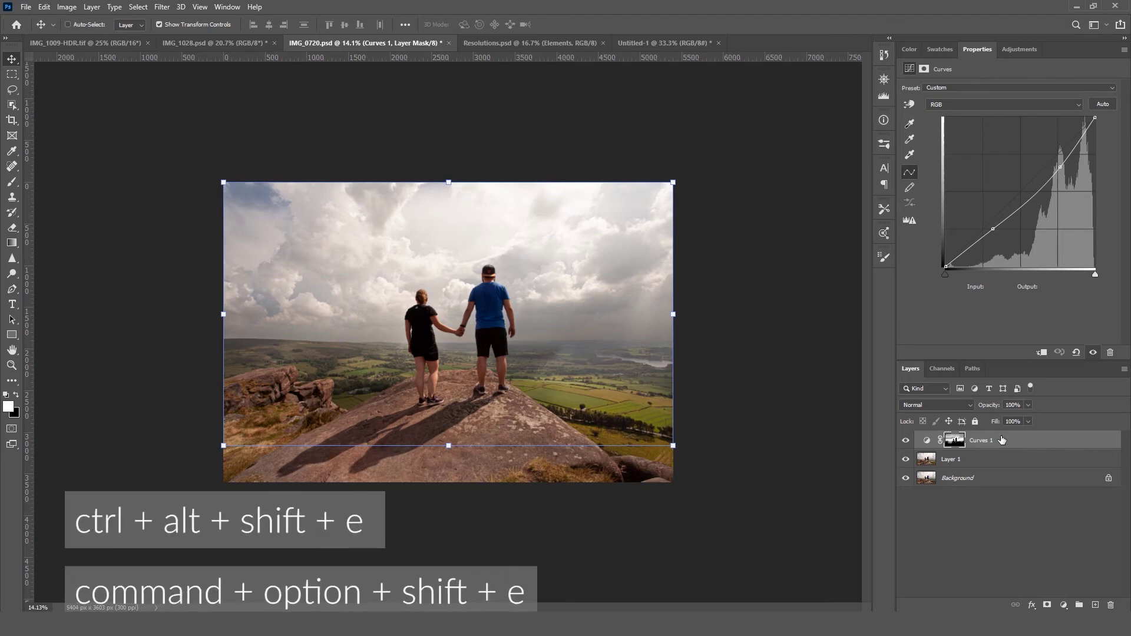
pyautogui.hotkey('ctrl', 'alt', 'shift', 'e')
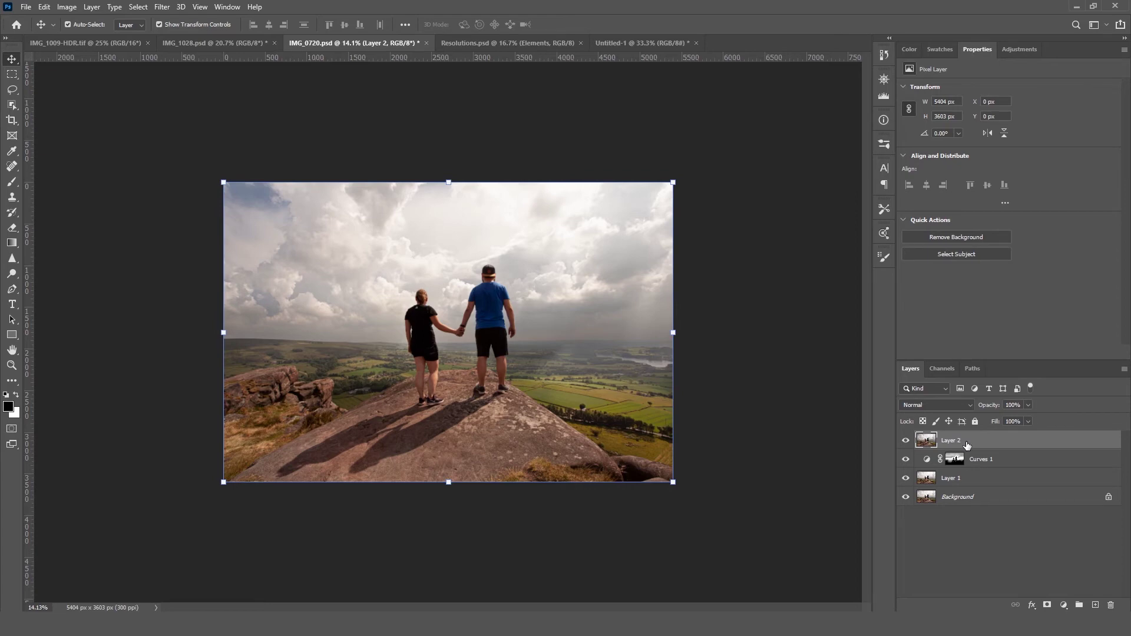
pyautogui.click(993, 463)
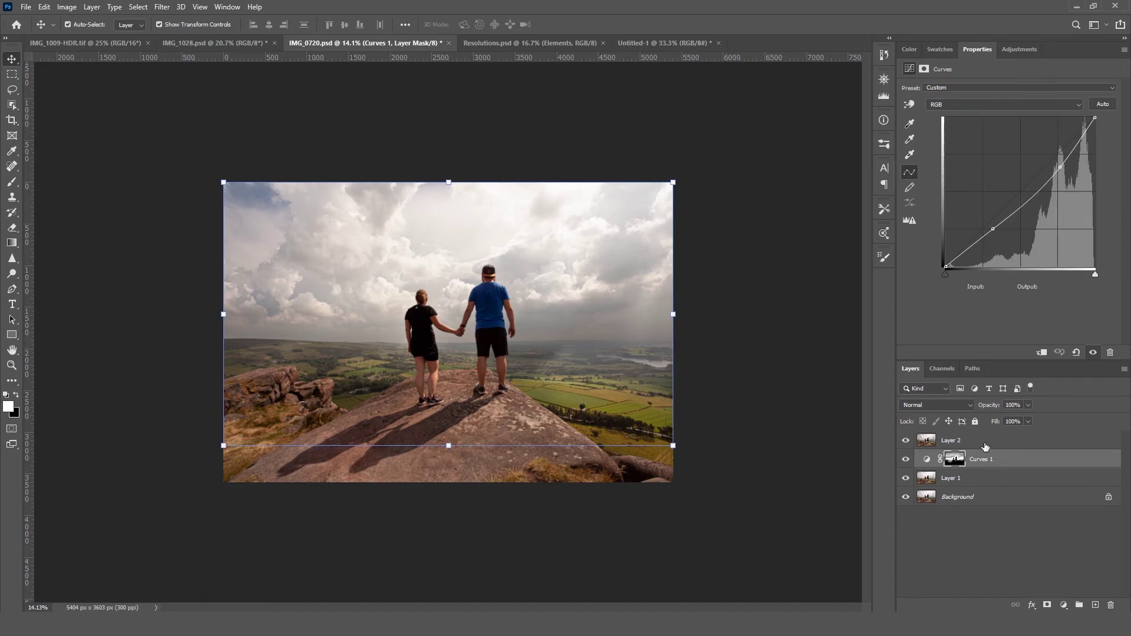
pyautogui.click(984, 447)
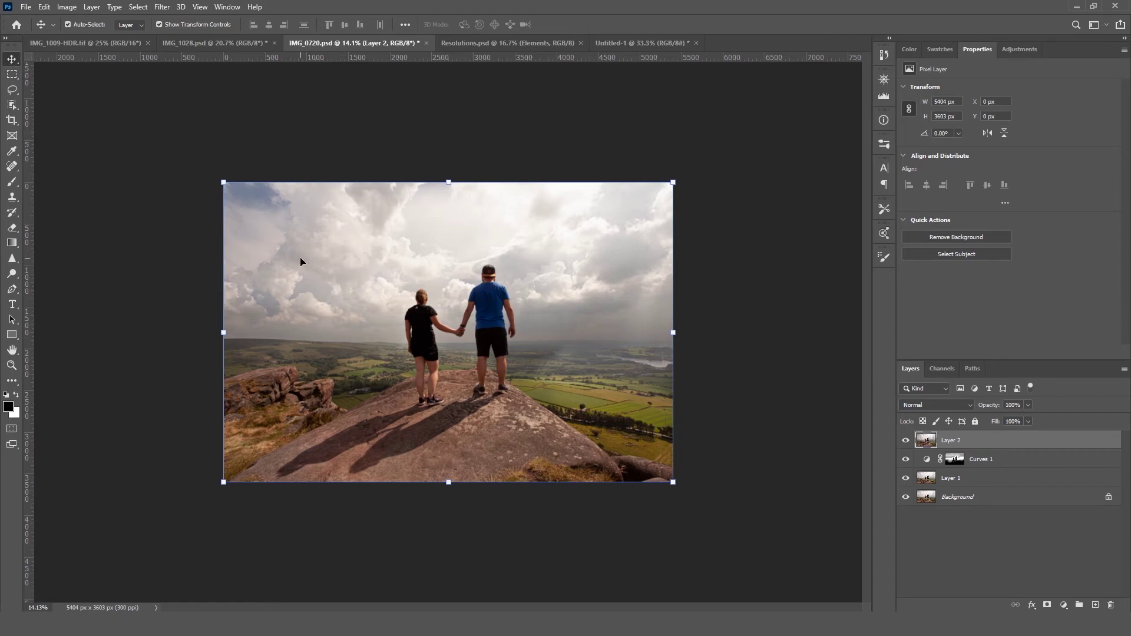
# Step: Copy the merged photo layer into the Untitled-1 document and scale it proportionally to 50%
pyautogui.moveTo(299, 257); pyautogui.dragTo(361, 326)
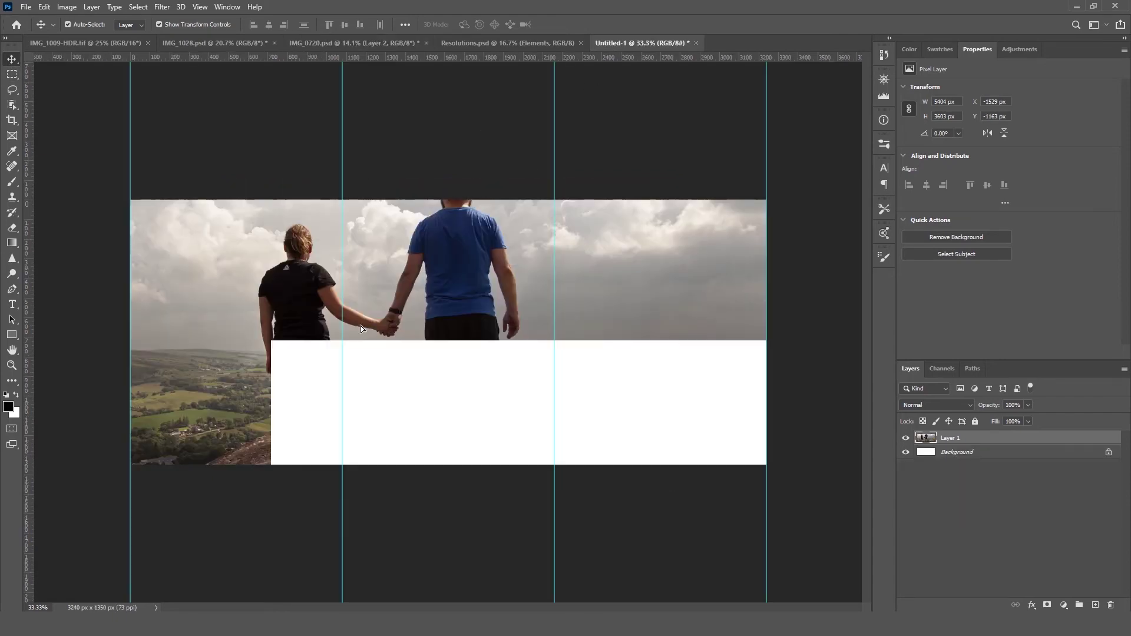
pyautogui.moveTo(437, 330); pyautogui.dragTo(483, 367)
pyautogui.hotkey('ctrl', 't')
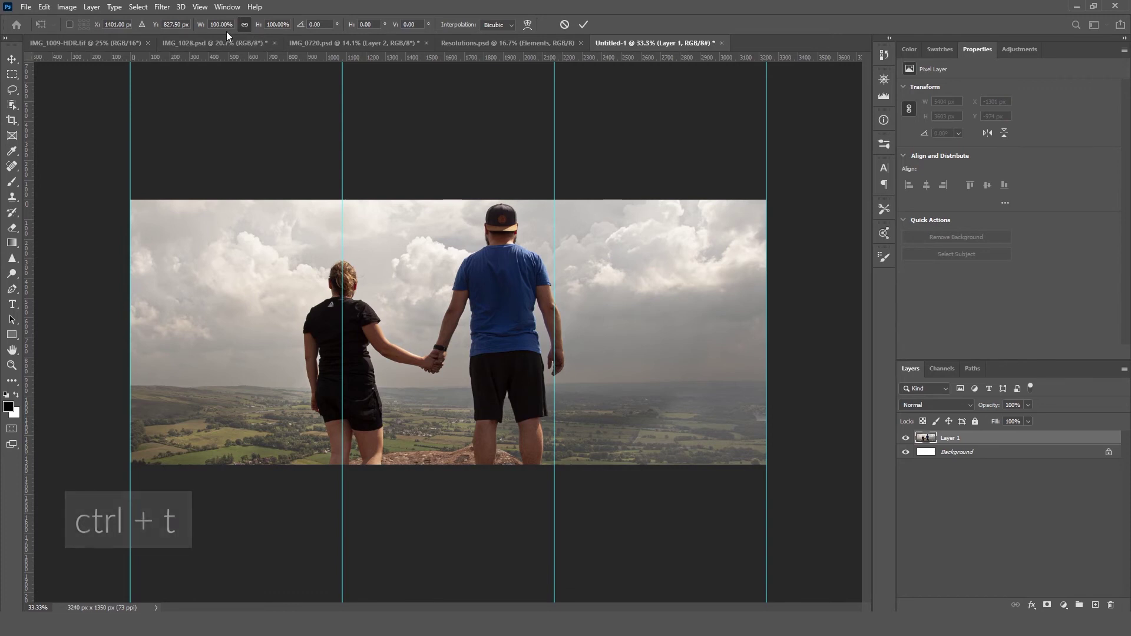
pyautogui.click(223, 26)
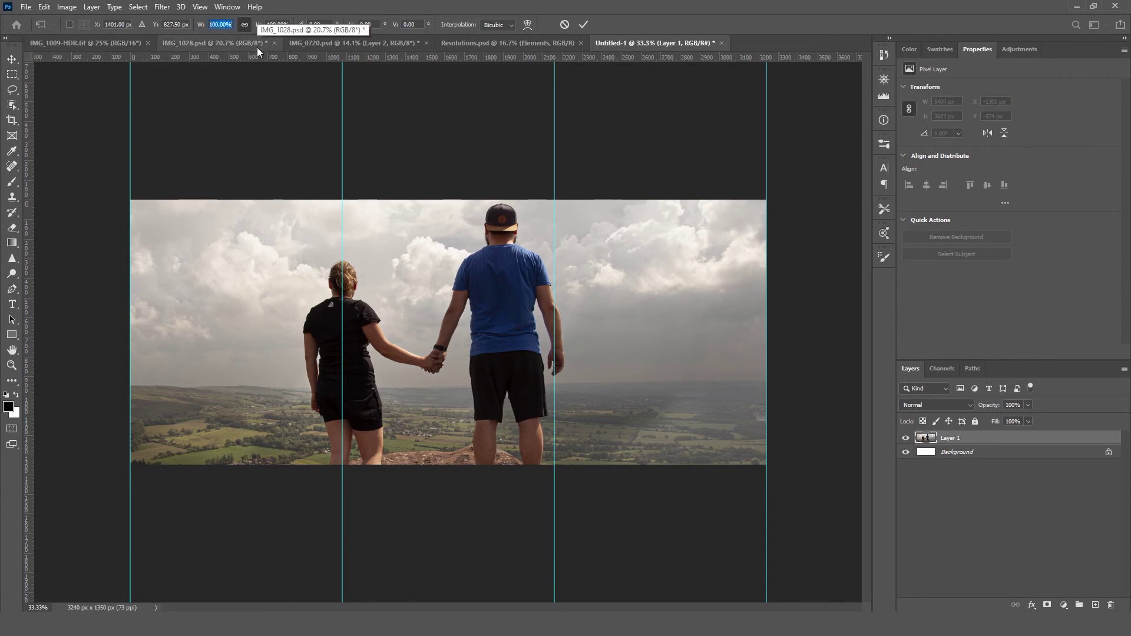
pyautogui.write('50')
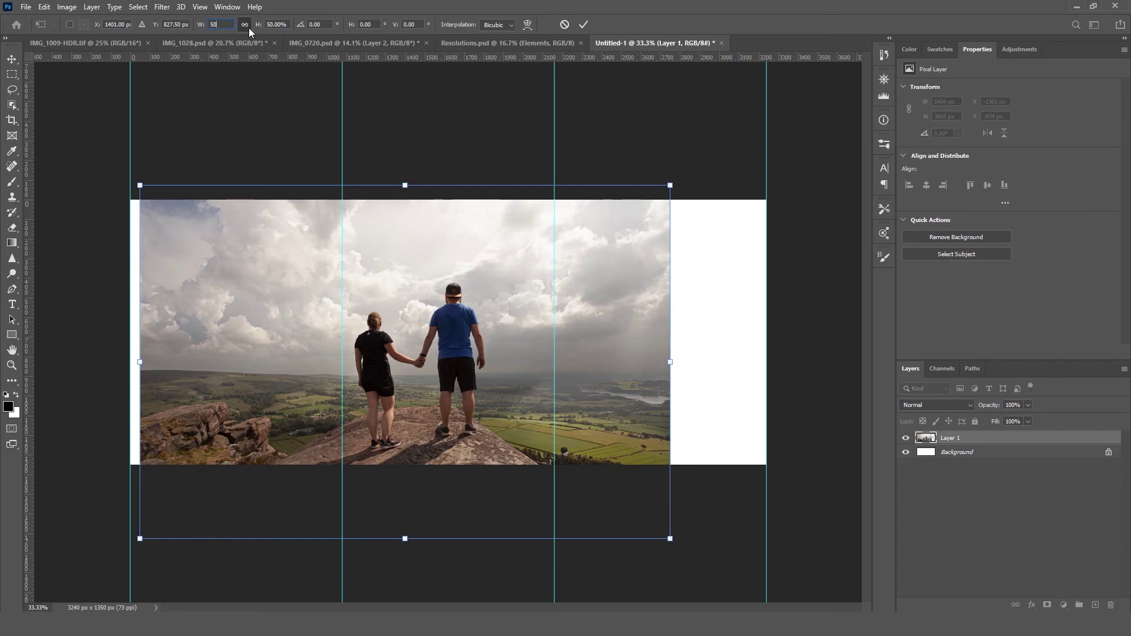
pyautogui.press('Return')
# Step: Reposition the photo and enlarge it proportionally to about 60.8% so it covers all three columns, centred on the canvas
pyautogui.moveTo(275, 242); pyautogui.dragTo(267, 201)
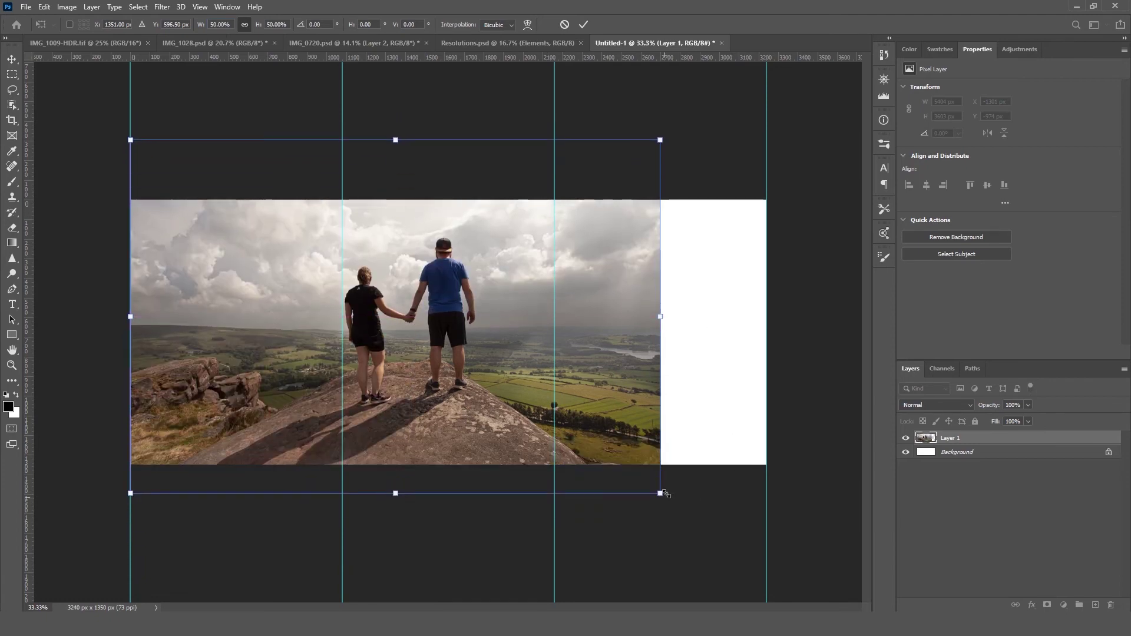
pyautogui.moveTo(664, 494); pyautogui.dragTo(747, 601)
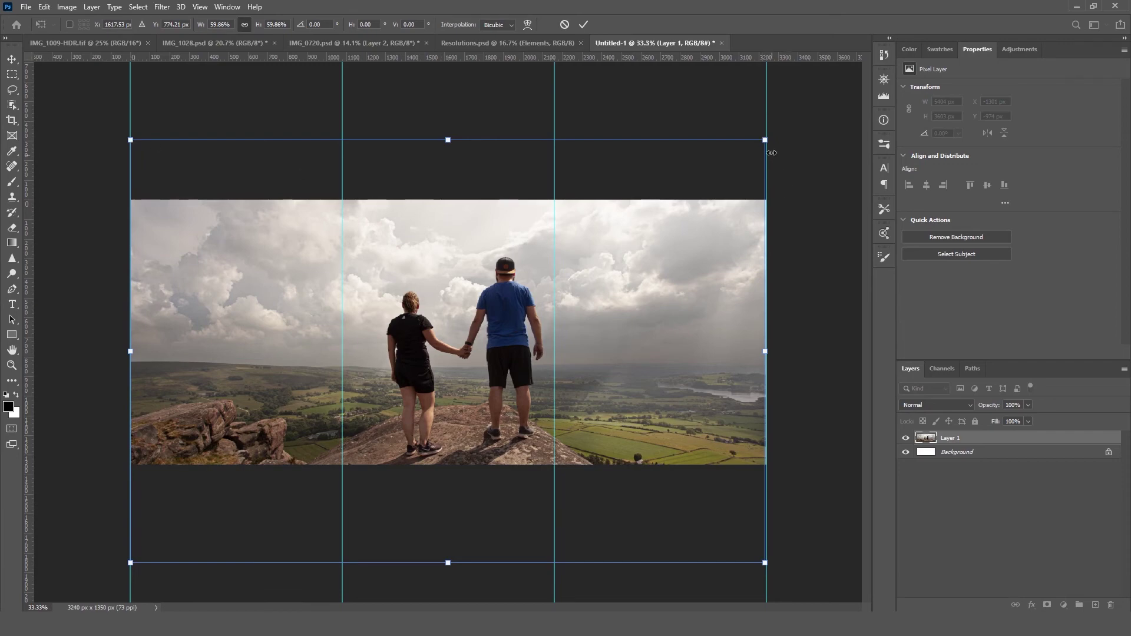
pyautogui.moveTo(765, 139); pyautogui.dragTo(770, 136)
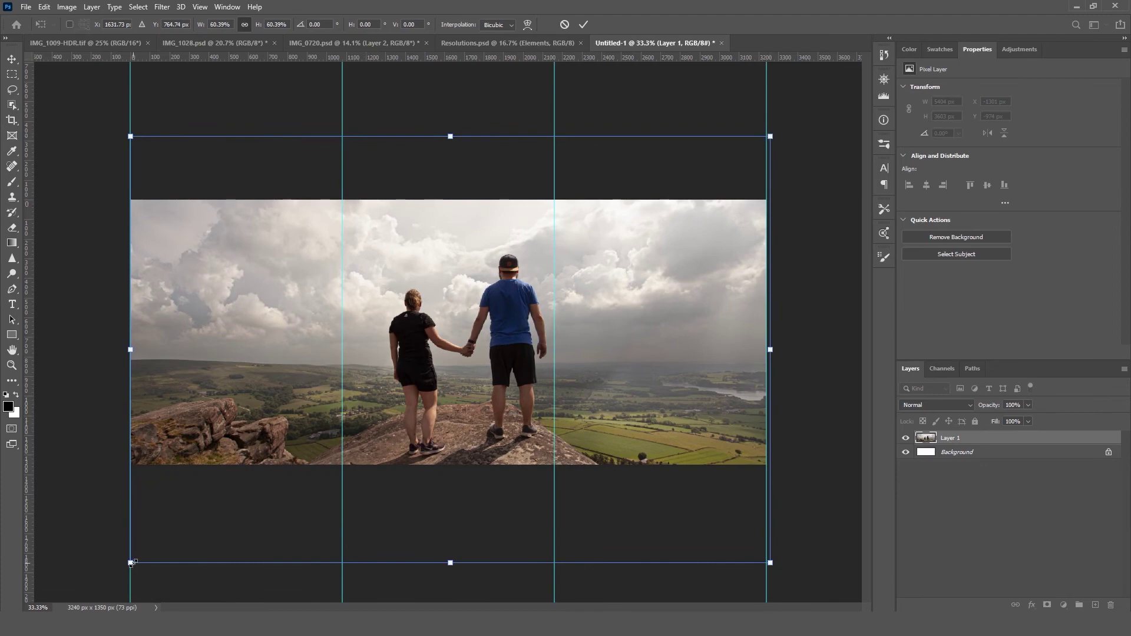
pyautogui.moveTo(130, 563); pyautogui.dragTo(126, 565)
pyautogui.moveTo(492, 376); pyautogui.dragTo(489, 359)
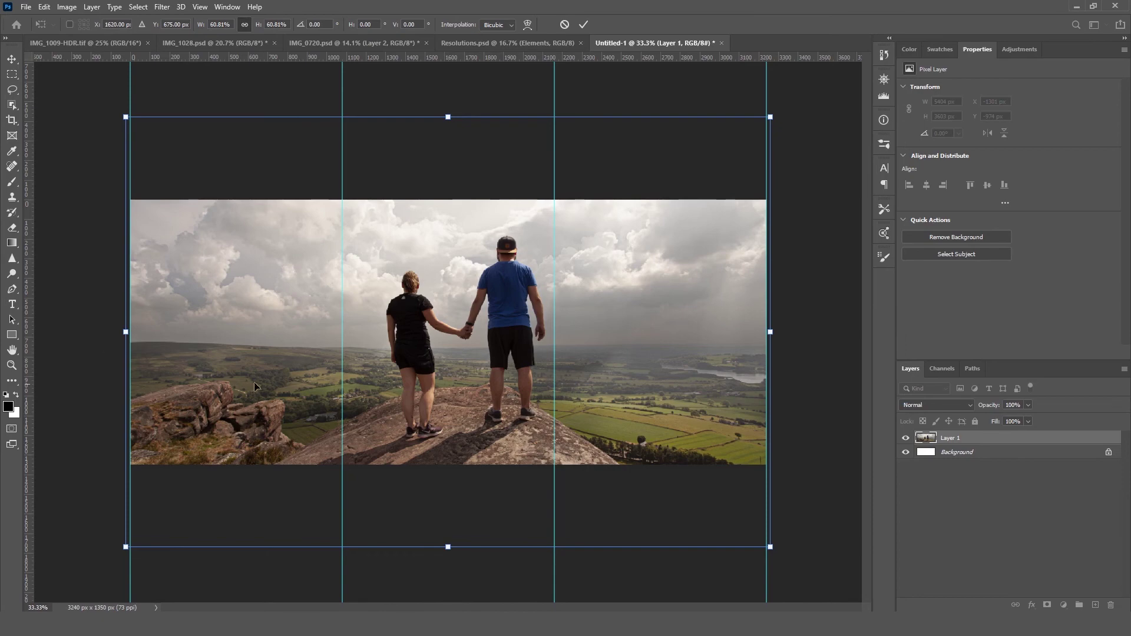
# Step: Apply the transform and darken the rocks in the photo's lower-left area using the Burn tool at 20% midtone exposure with a 400 px brush
pyautogui.click(18, 275)
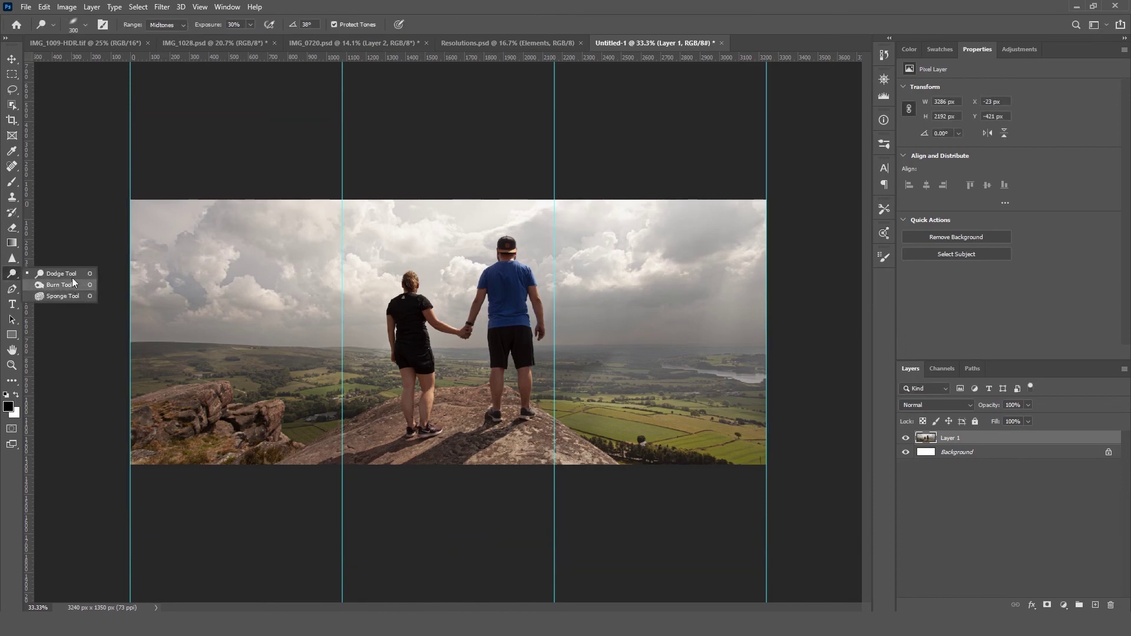
pyautogui.click(76, 285)
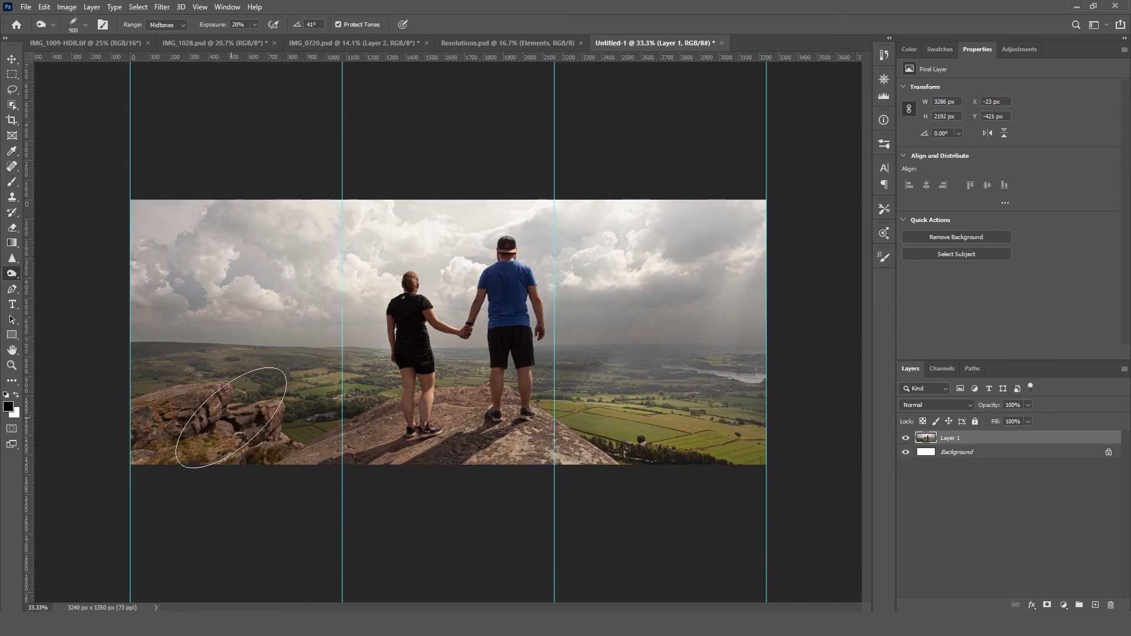
pyautogui.press('[')
pyautogui.press('[')
pyautogui.press('[')
pyautogui.press('[')
pyautogui.press('[')
pyautogui.press('[')
pyautogui.press('[')
pyautogui.press(']')
pyautogui.press(']')
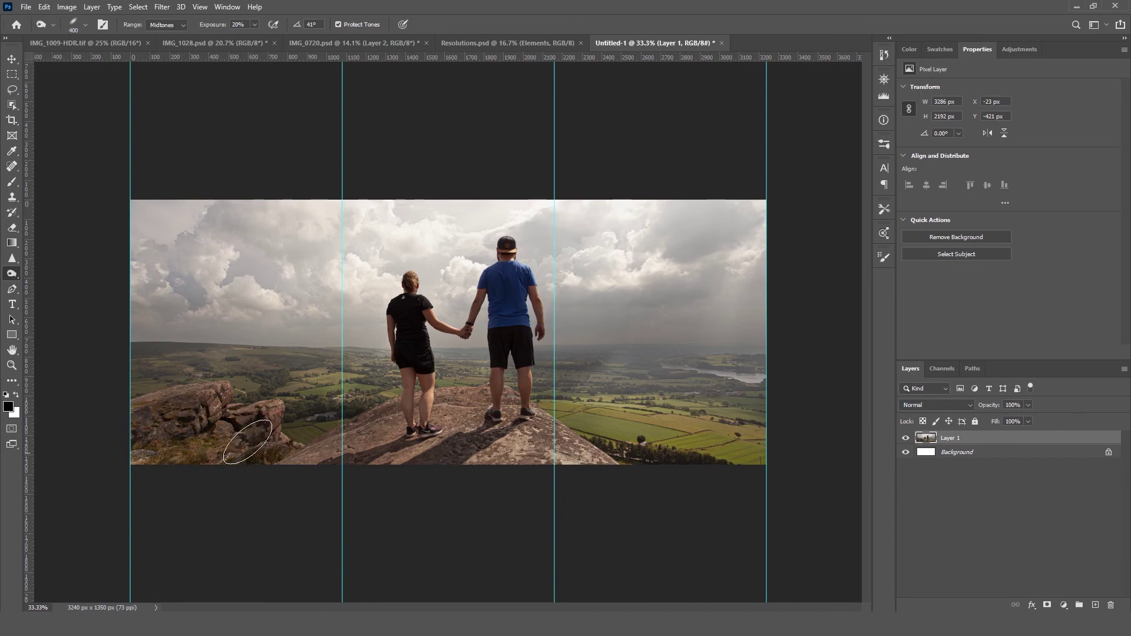
pyautogui.press('v')
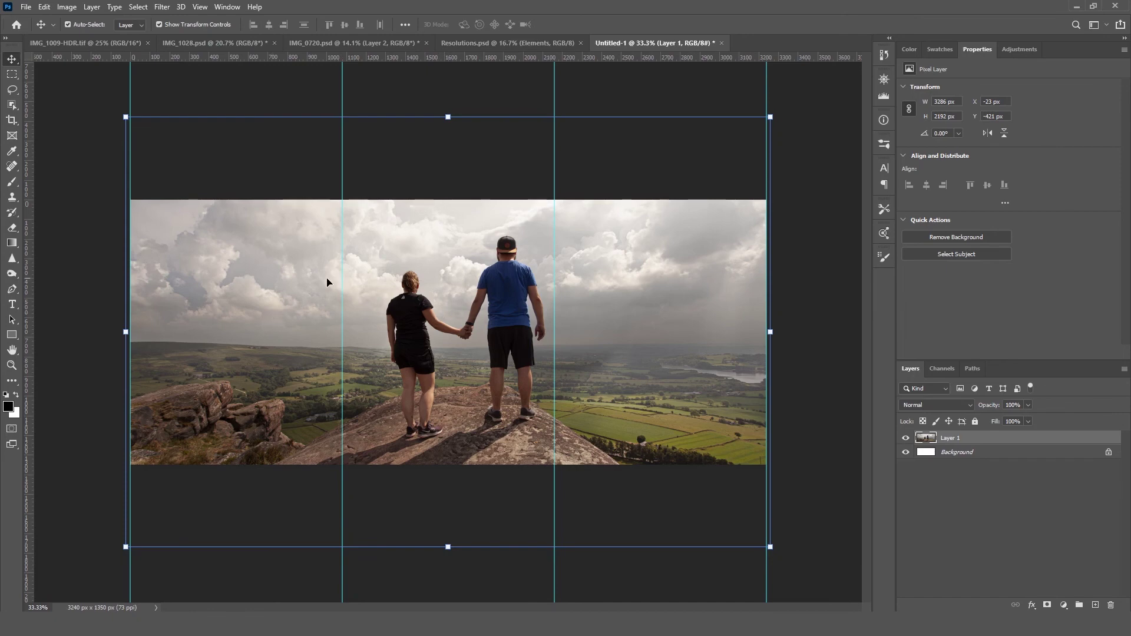
# Step: Divide the canvas into three slices from the existing guides with the Slice tool
pyautogui.click(11, 122)
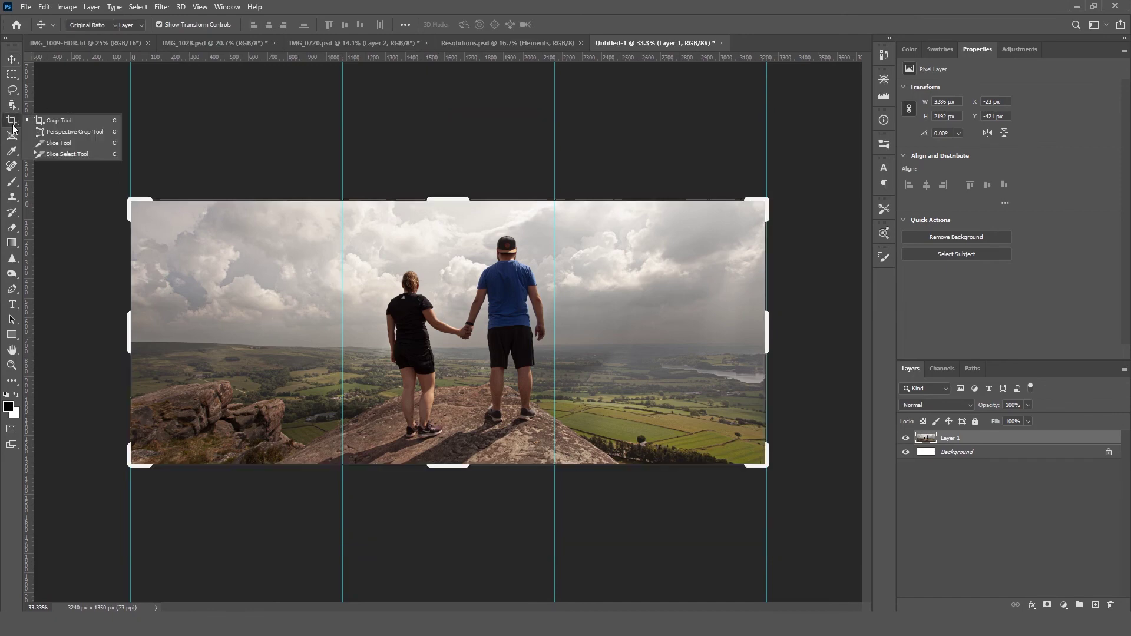
pyautogui.click(86, 142)
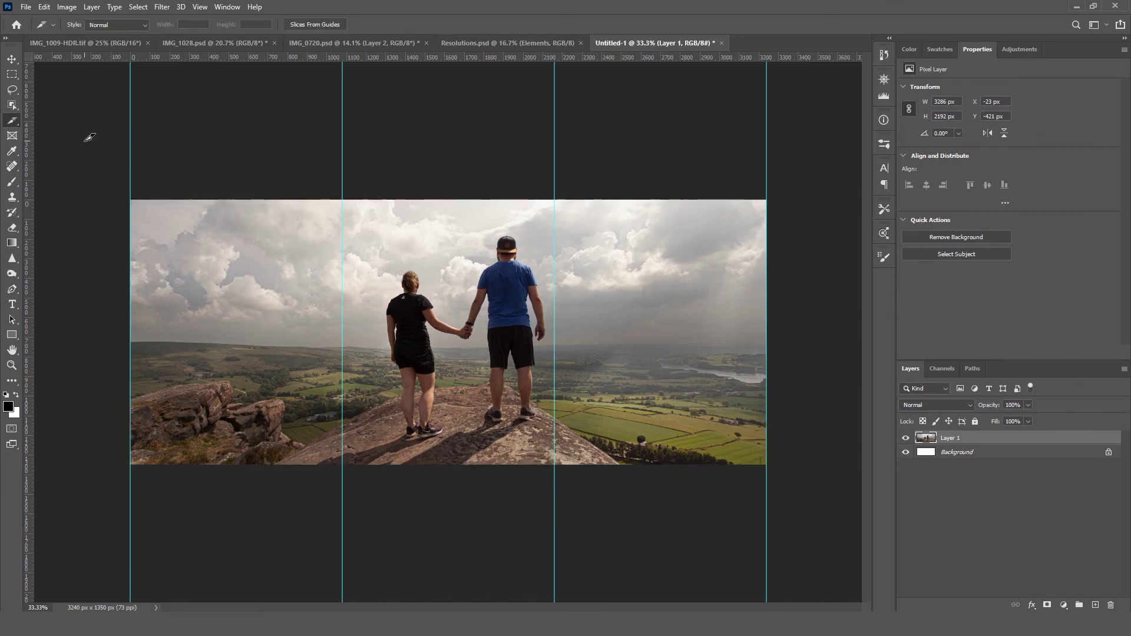
pyautogui.click(324, 26)
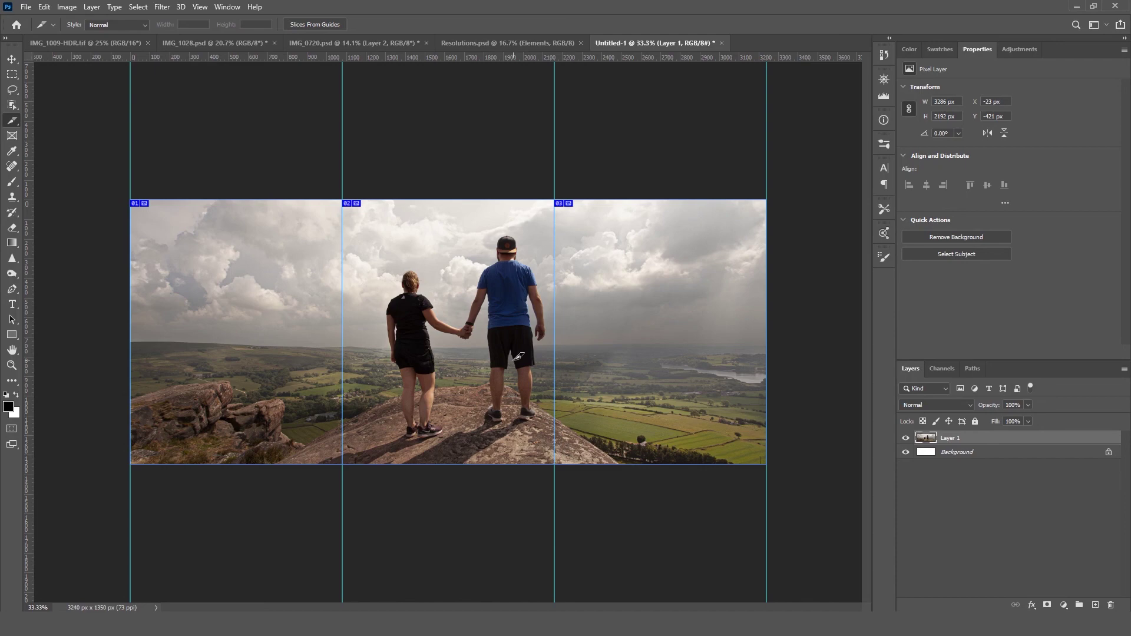
# Step: Export all three slices through Save for Web as high-quality JPEGs at quality 73, named pano, into the Export folder
pyautogui.click(24, 8)
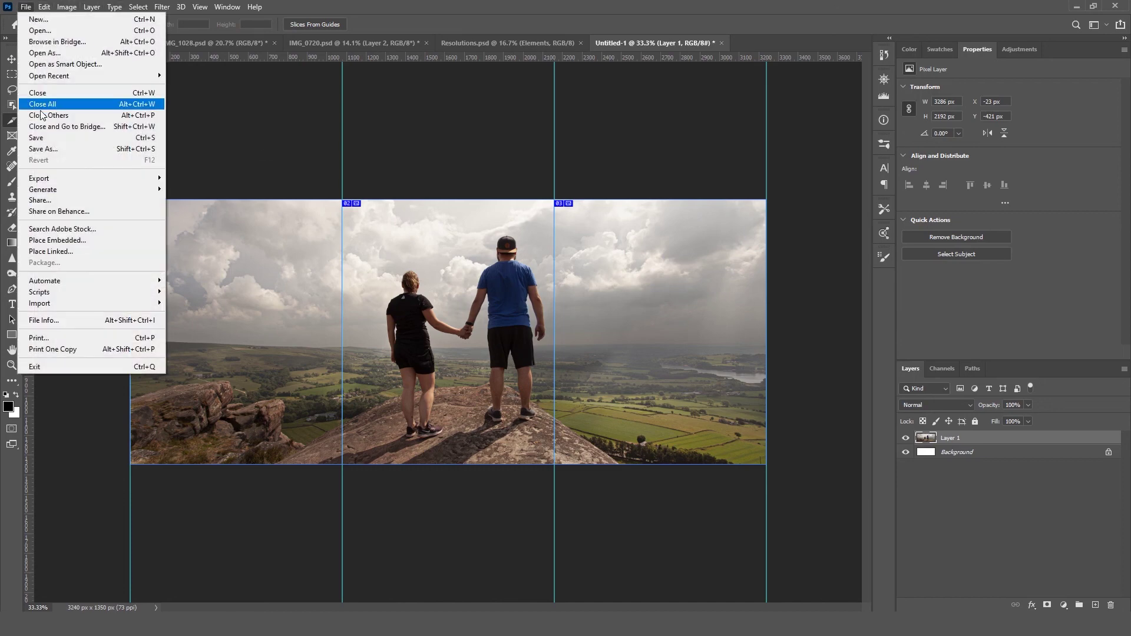
pyautogui.moveTo(85, 181)
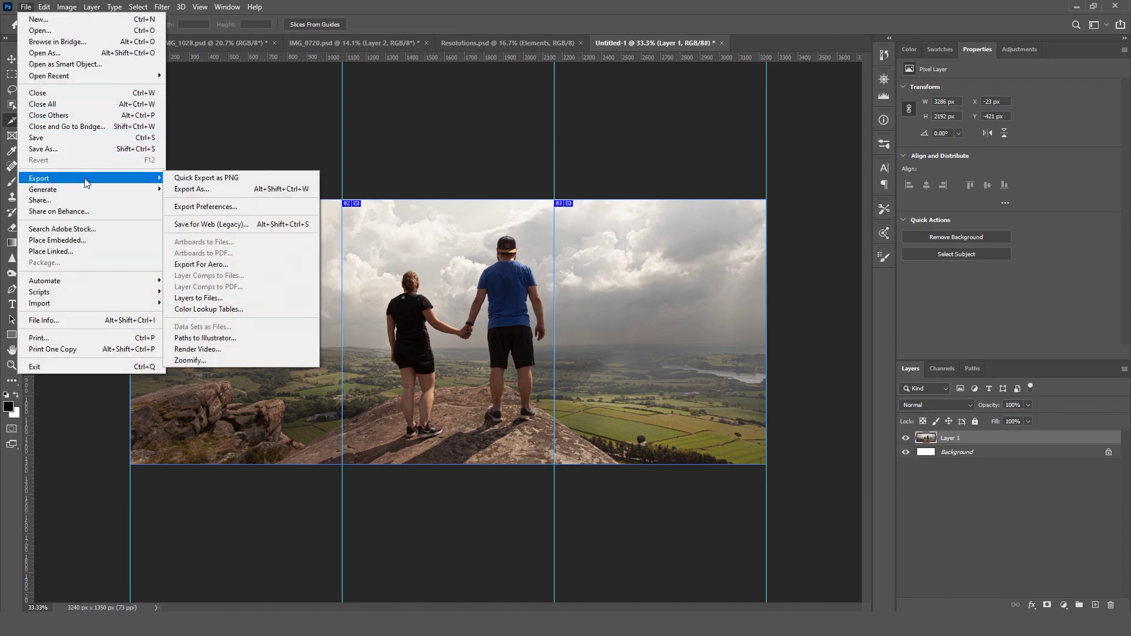
pyautogui.click(228, 225)
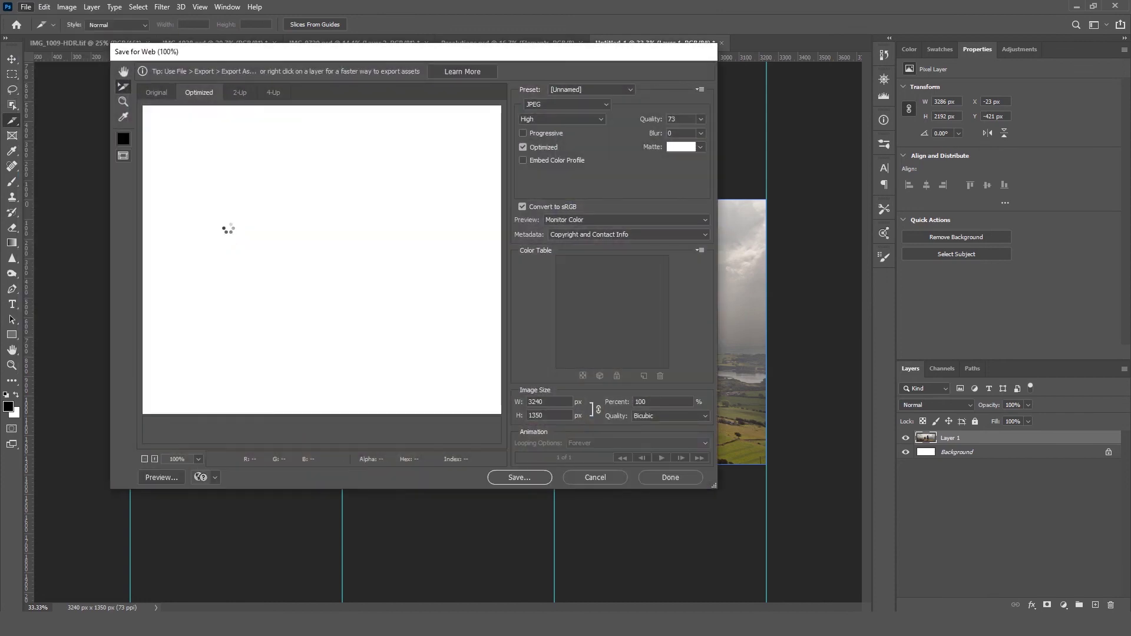
pyautogui.click(203, 458)
pyautogui.click(217, 438)
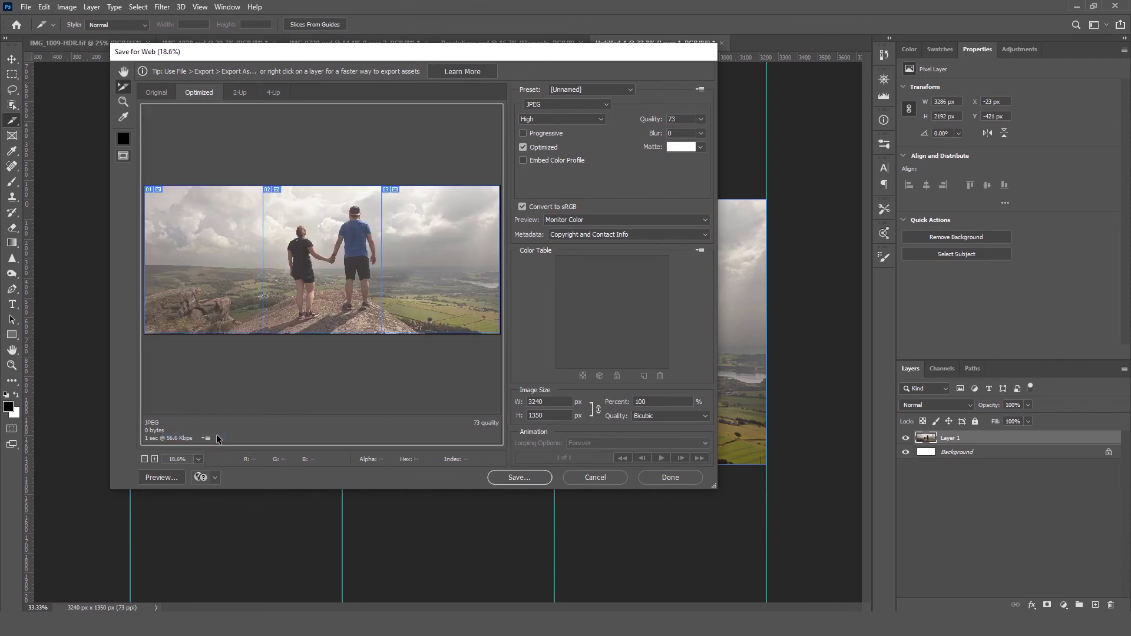
pyautogui.moveTo(425, 257); pyautogui.dragTo(198, 240)
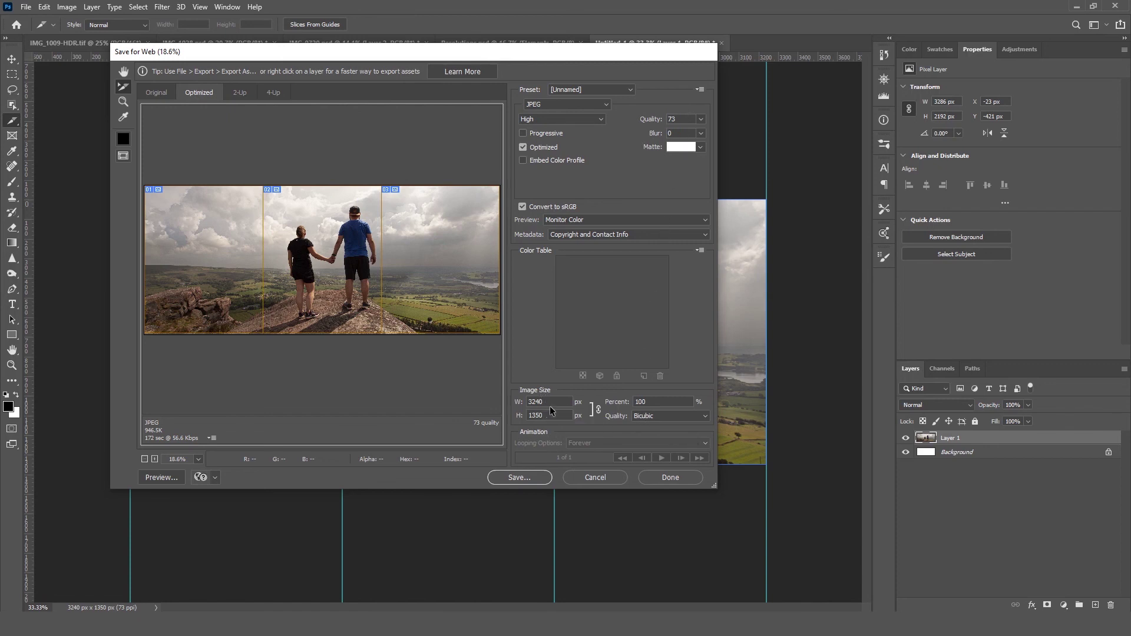
pyautogui.click(519, 478)
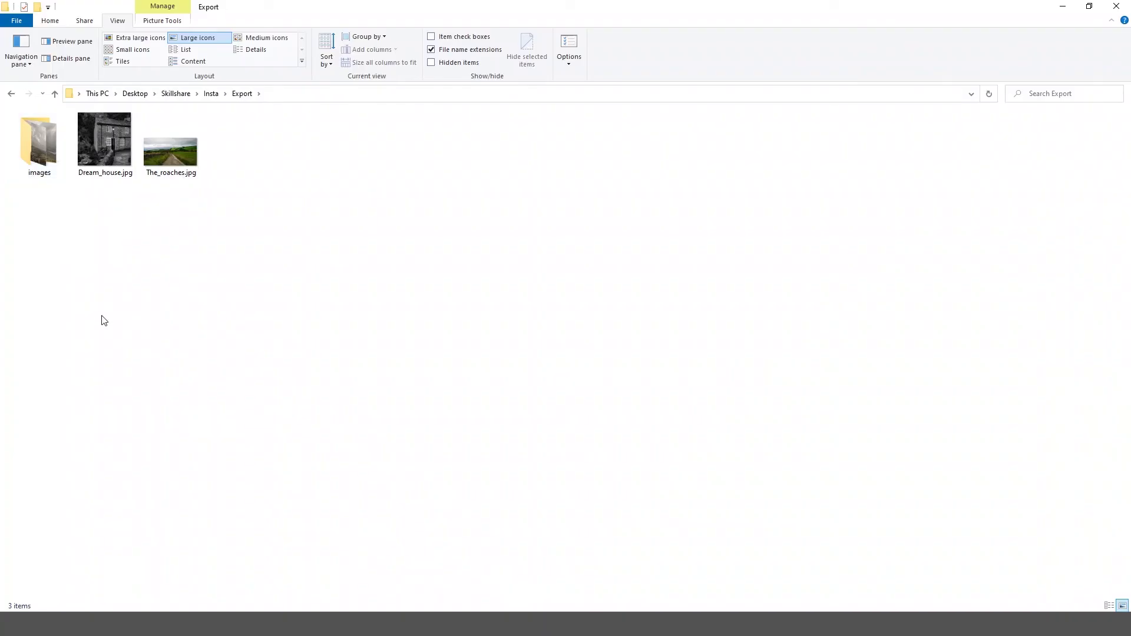
# Step: Open the images subfolder of the Export folder in File Explorer and check the dimensions of pano_01.jpg
pyautogui.click(51, 136)
pyautogui.doubleClick(51, 132)
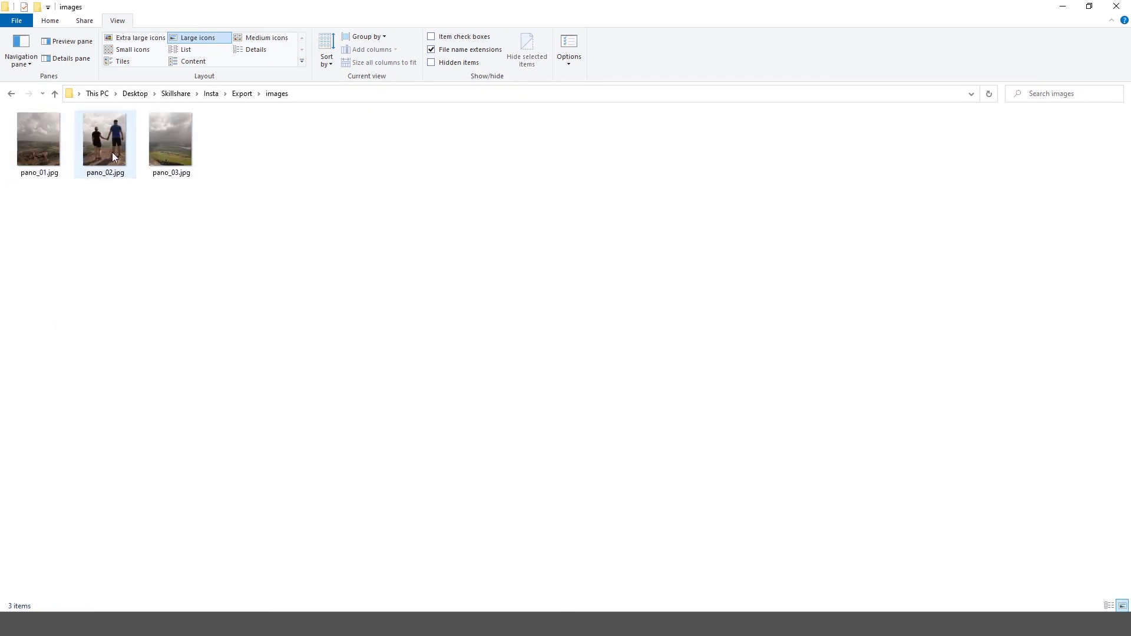
pyautogui.moveTo(49, 156)
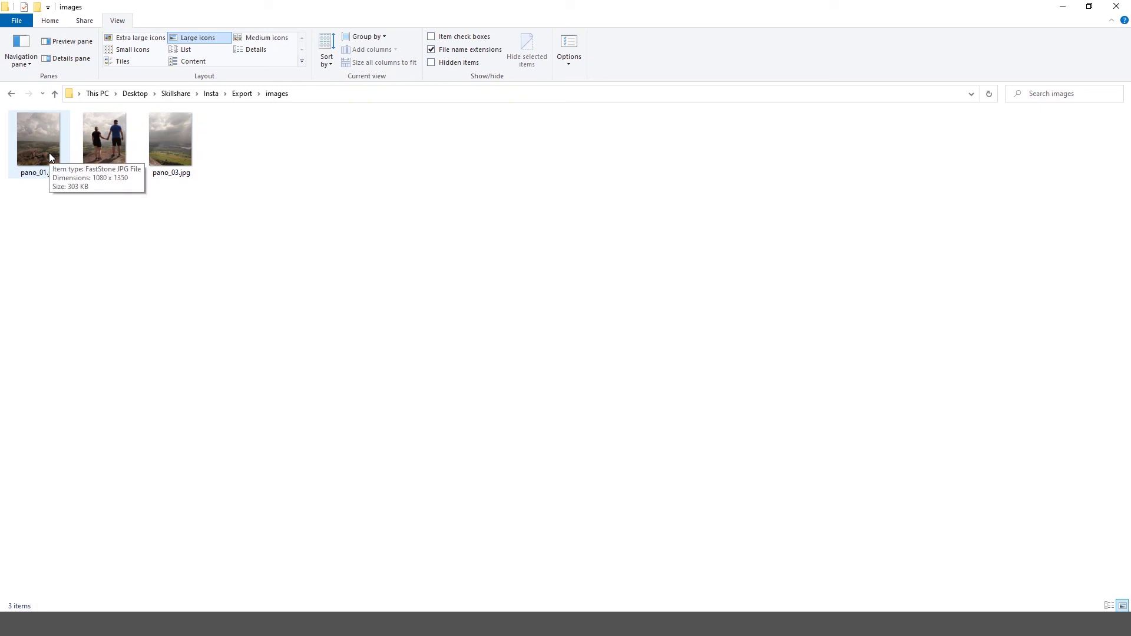